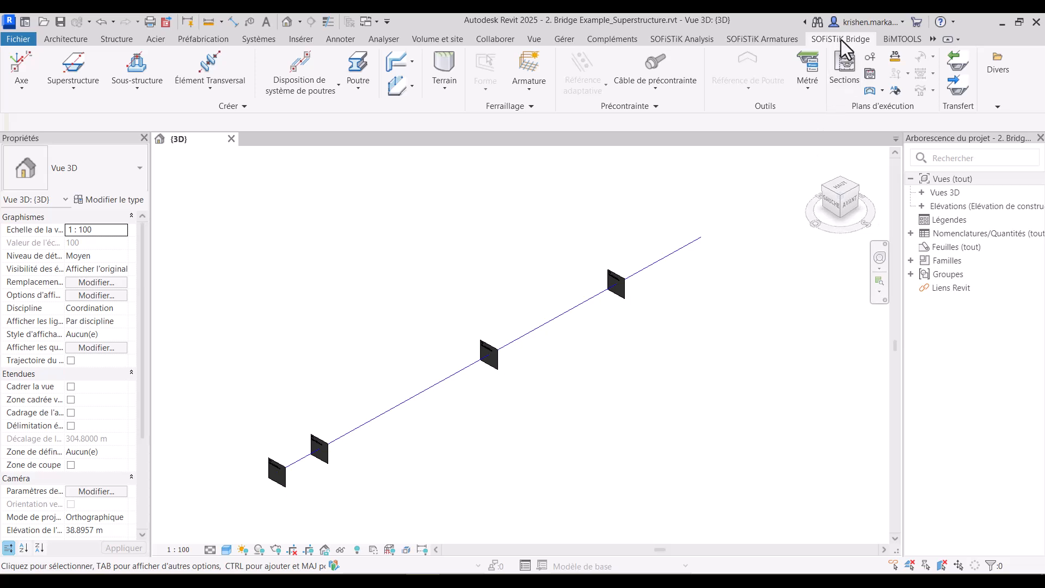
Create a superstructure along the bridge axis using the profile family SOFiSTiK_Profile_T-Beam, type Profile_T-Beam_Type-1
{"action": "left_click", "coordinate": [76, 71]}
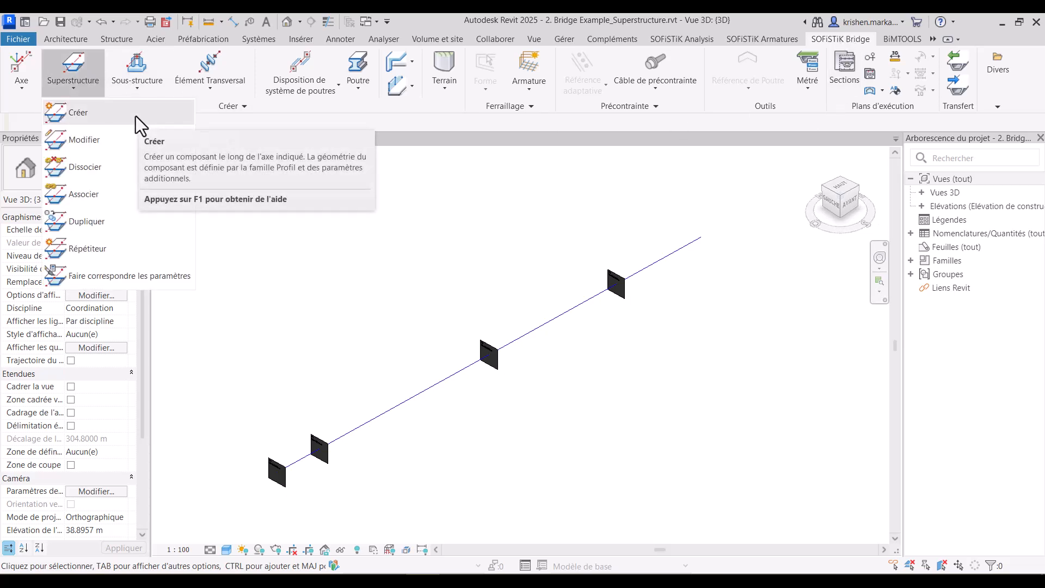
{"action": "left_click", "coordinate": [135, 116]}
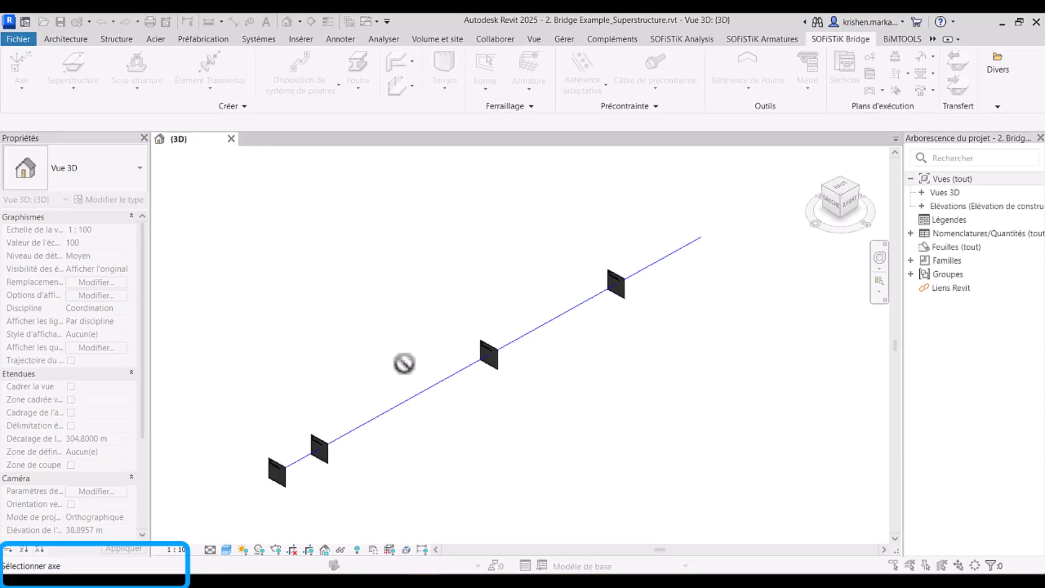
{"action": "left_click", "coordinate": [419, 393]}
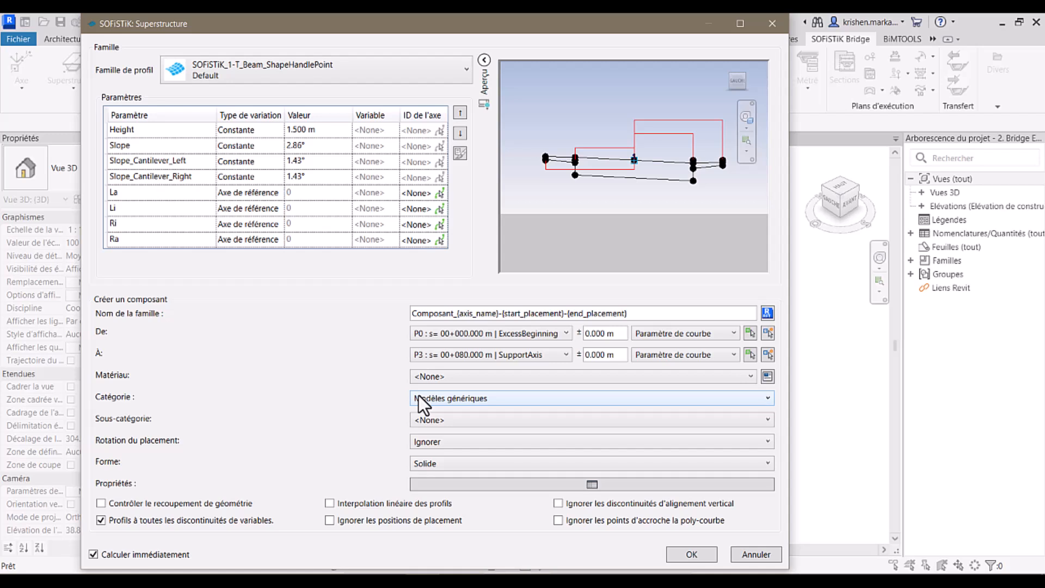
{"action": "left_click", "coordinate": [466, 69]}
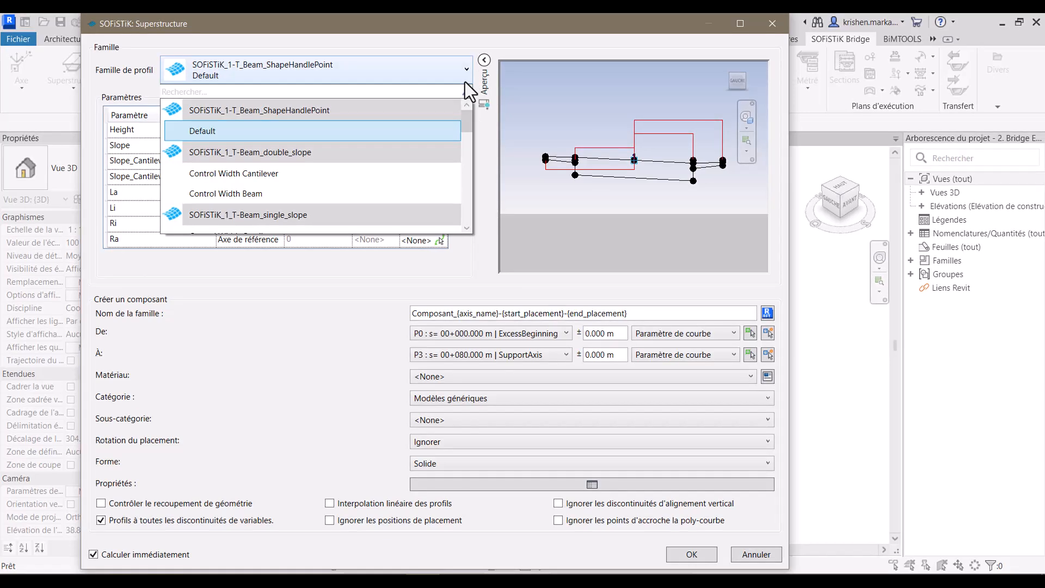
{"action": "left_click_drag", "start_coordinate": [463, 127], "coordinate": [469, 230]}
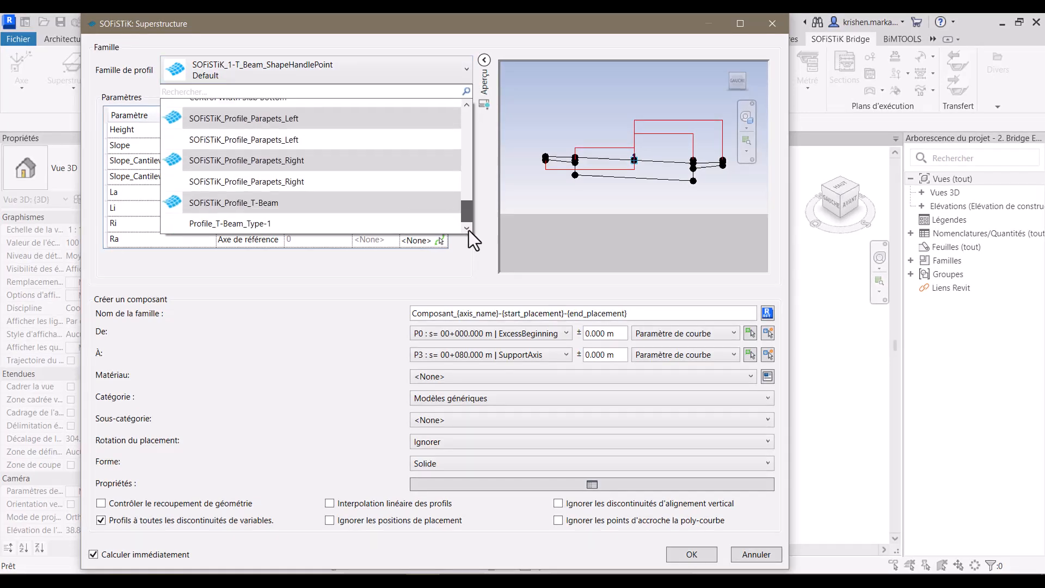
{"action": "left_click", "coordinate": [401, 224]}
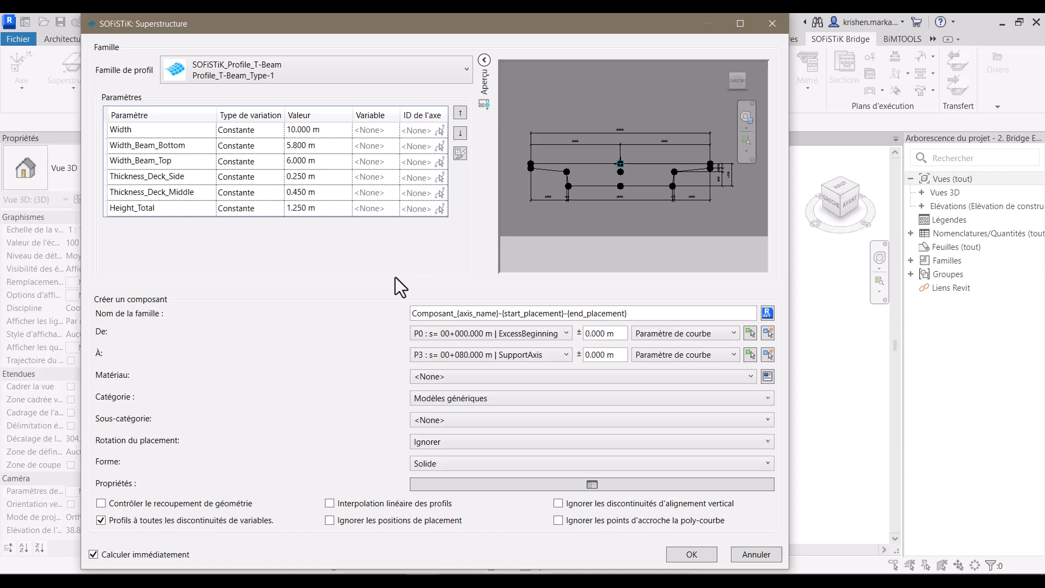
Run the component from placement P1 to placement P2 with an end offset of -0.05 m
{"action": "left_click", "coordinate": [512, 337]}
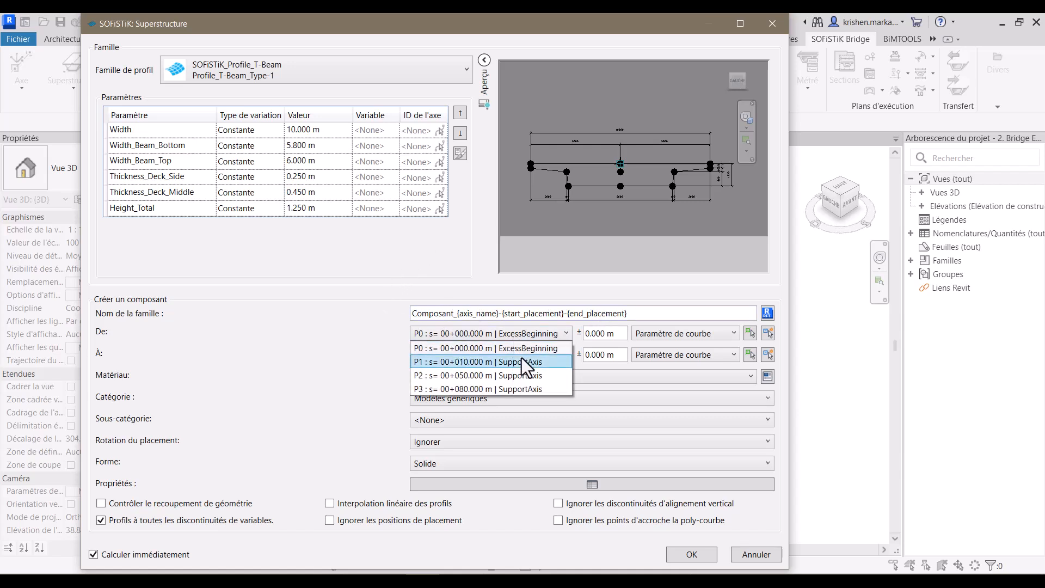
{"action": "left_click", "coordinate": [521, 360]}
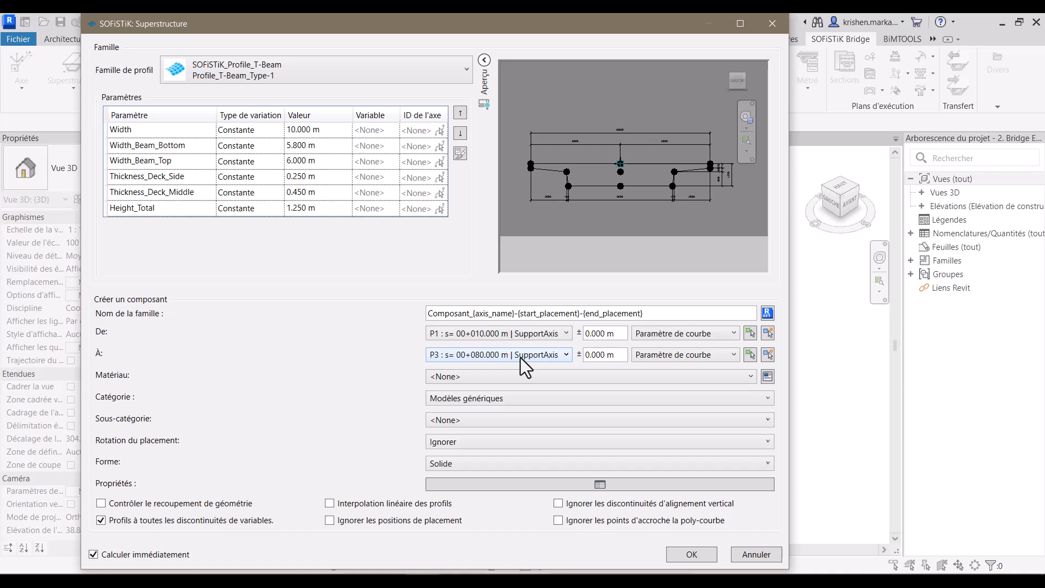
{"action": "left_click", "coordinate": [520, 357]}
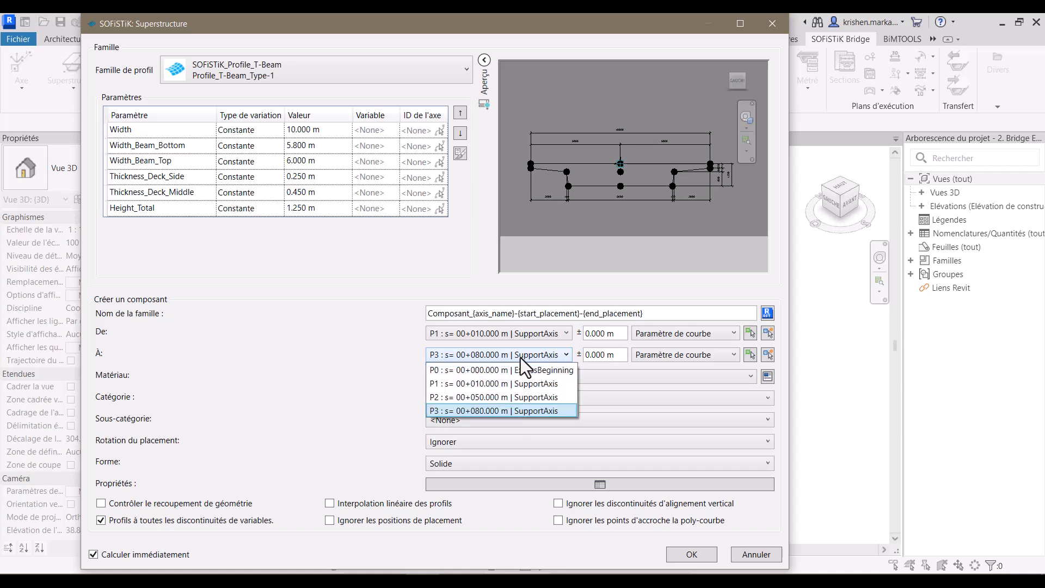
{"action": "left_click", "coordinate": [519, 397]}
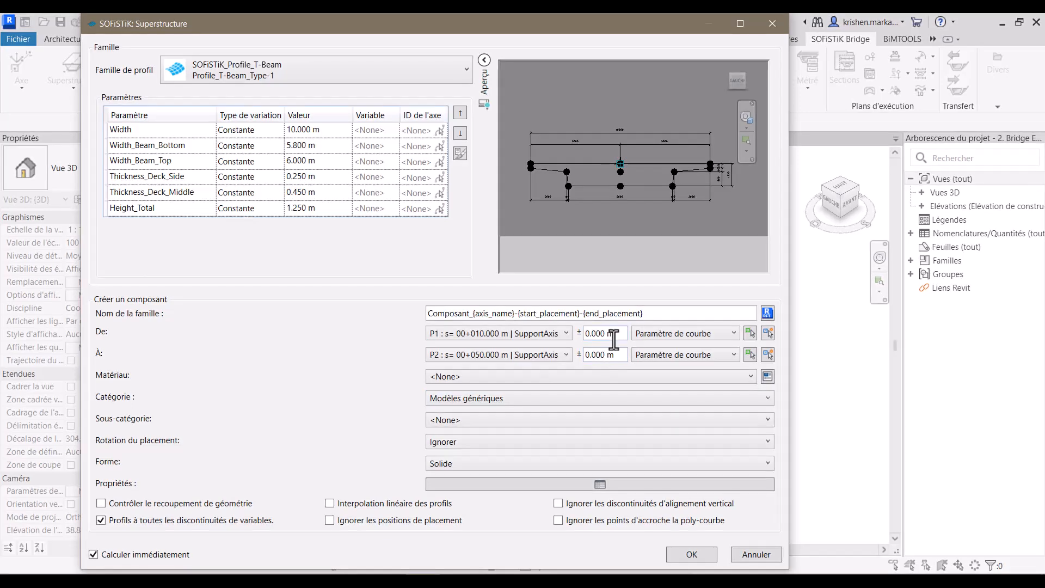
{"action": "double_click", "coordinate": [593, 355]}
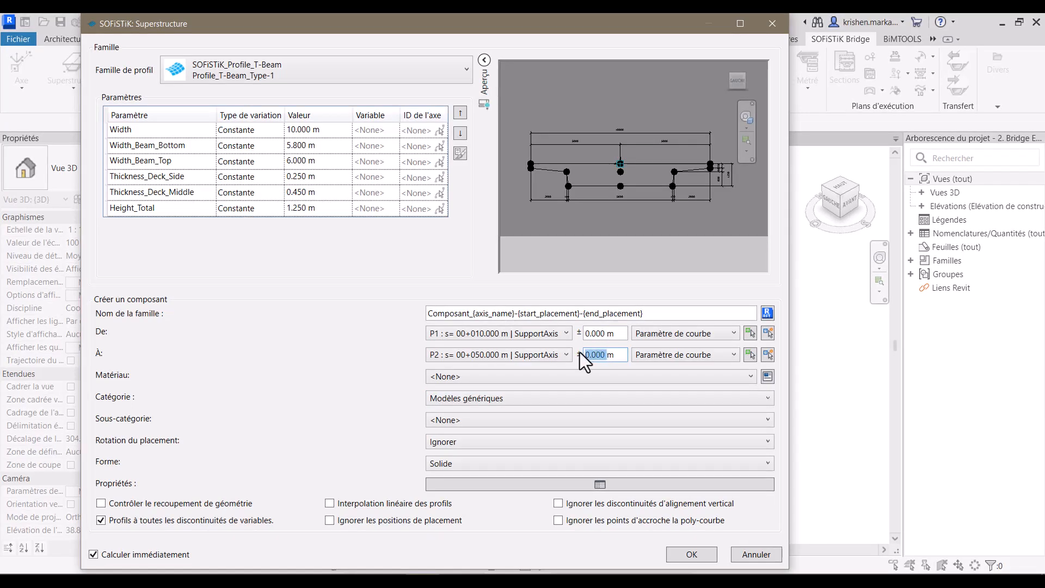
{"action": "type", "text": "-0.05"}
{"action": "left_click", "coordinate": [619, 333]}
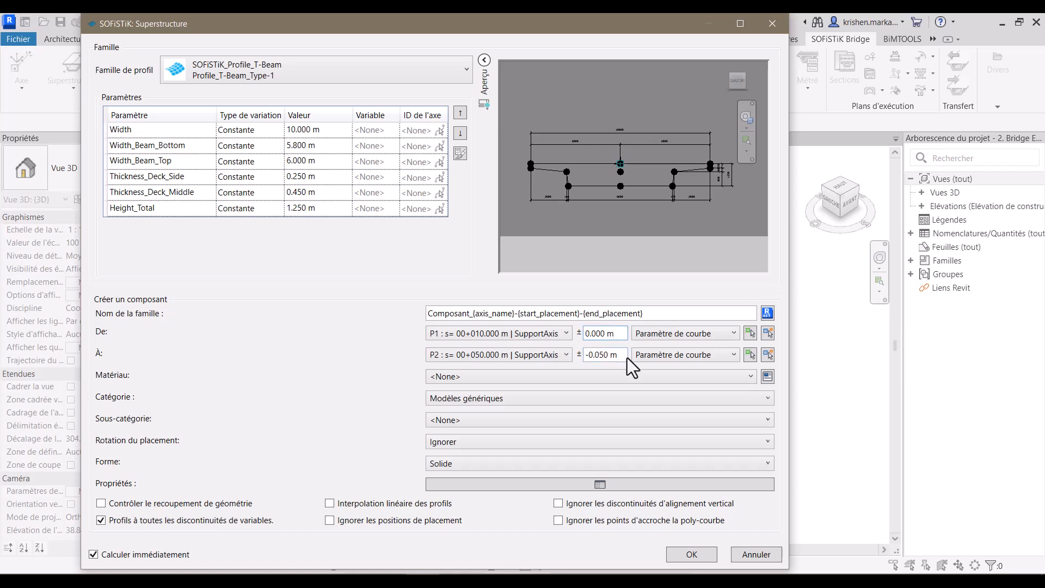
Assign the material Beton - C 25/30 to the superstructure component
{"action": "left_click", "coordinate": [596, 383]}
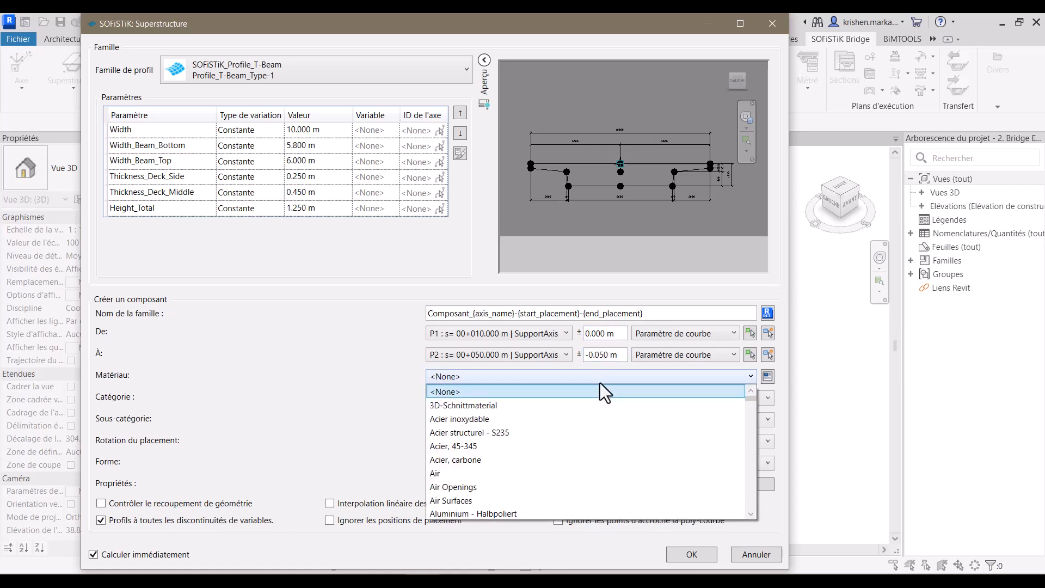
{"action": "scroll", "coordinate": [604, 445], "scroll_direction": "down", "scroll_amount": 5}
{"action": "scroll", "coordinate": [604, 447], "scroll_direction": "down", "scroll_amount": 10}
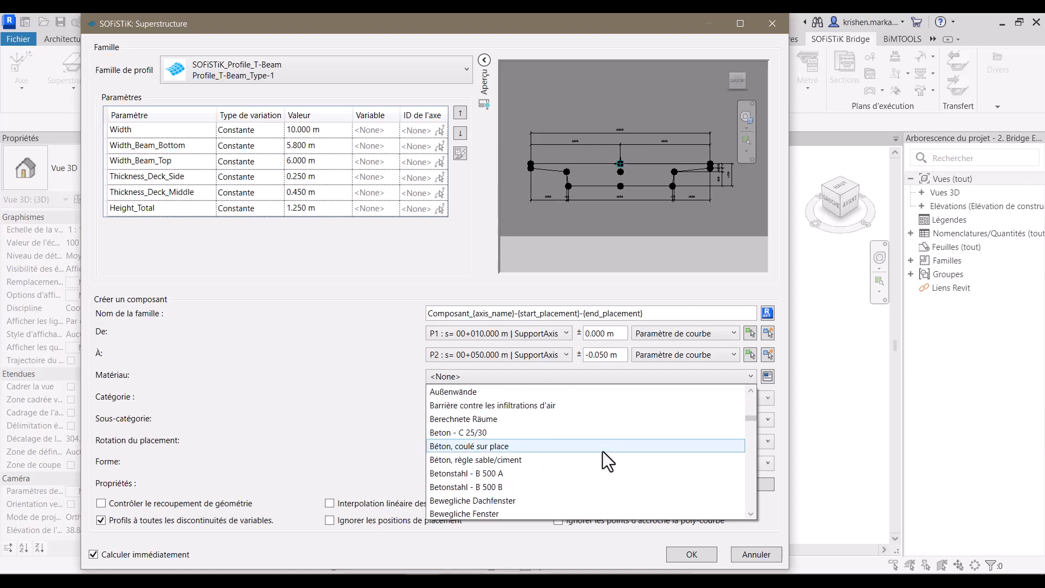
{"action": "left_click", "coordinate": [580, 392]}
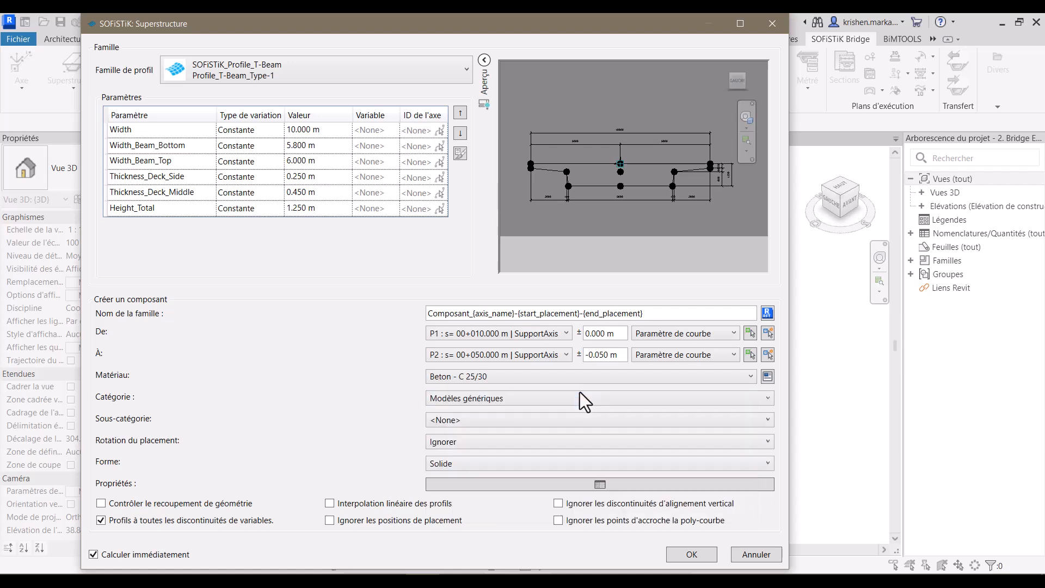
Keep category Modèles génériques, no subcategory, placement rotation Ignorer and form Solide, and generate the superstructure component
{"action": "left_click", "coordinate": [581, 398]}
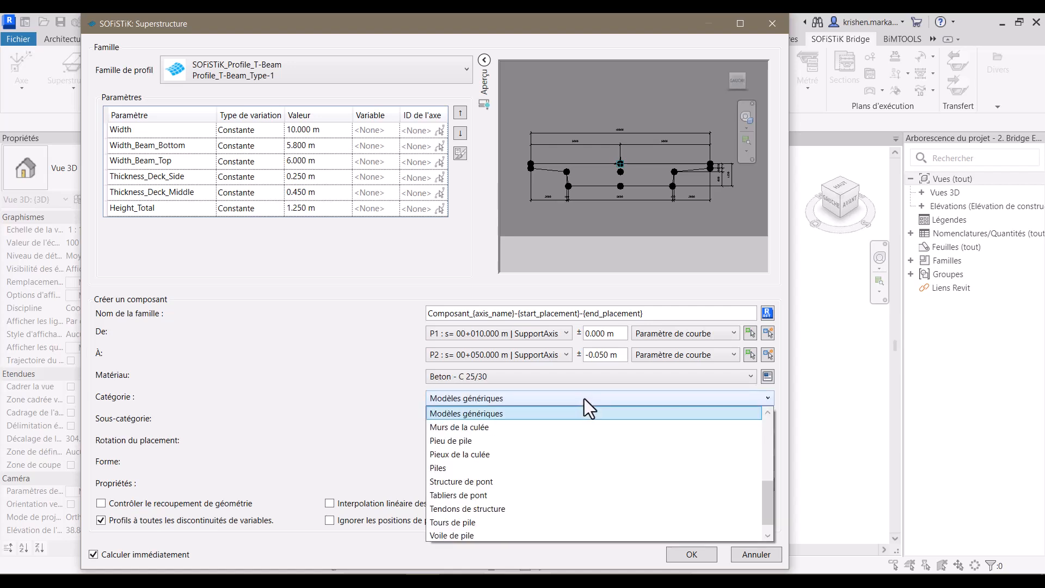
{"action": "left_click", "coordinate": [584, 398]}
{"action": "left_click", "coordinate": [580, 418]}
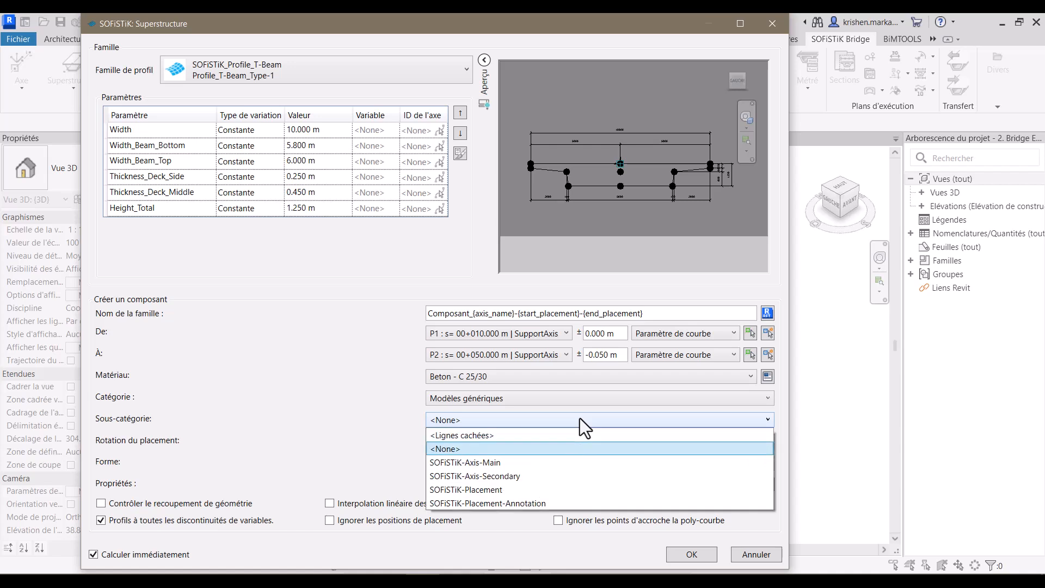
{"action": "left_click", "coordinate": [580, 420]}
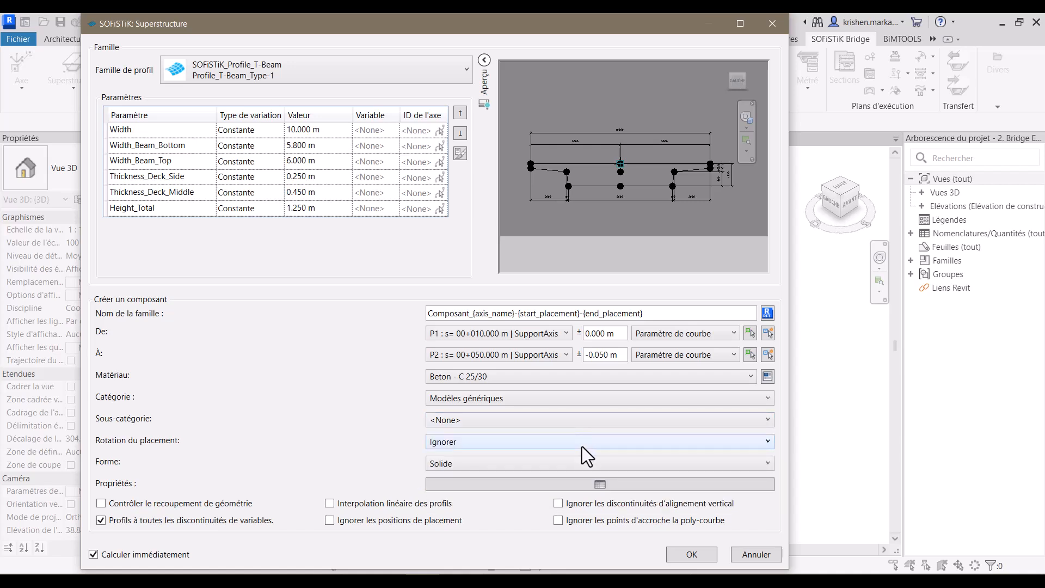
{"action": "left_click", "coordinate": [587, 448]}
{"action": "left_click", "coordinate": [583, 446]}
{"action": "left_click", "coordinate": [569, 468]}
{"action": "left_click", "coordinate": [569, 468]}
{"action": "left_click", "coordinate": [698, 551]}
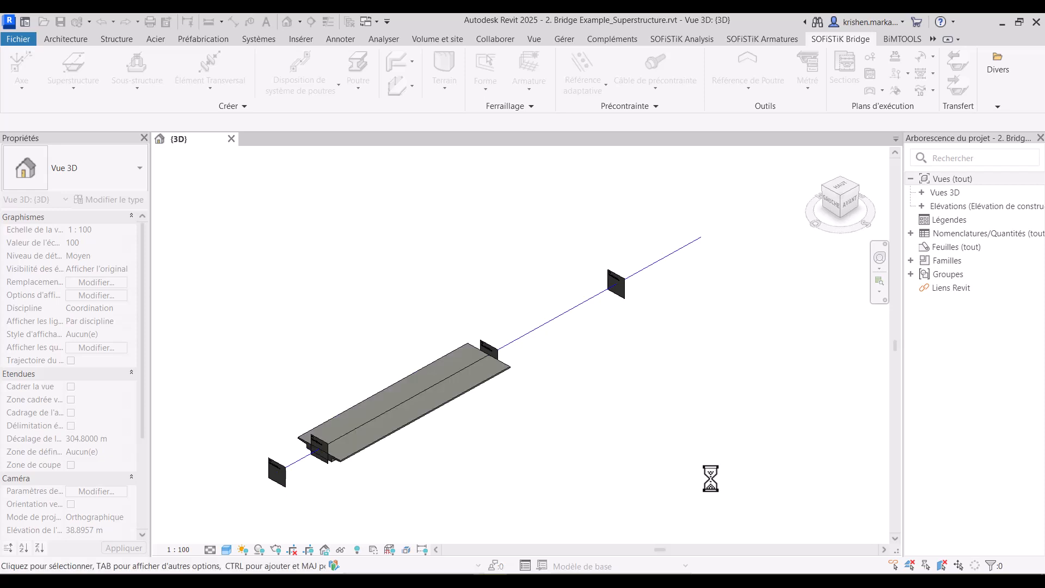
Examine from above how the ends of the deck segment sit relative to placements P1 and P2
{"action": "left_click", "coordinate": [859, 181]}
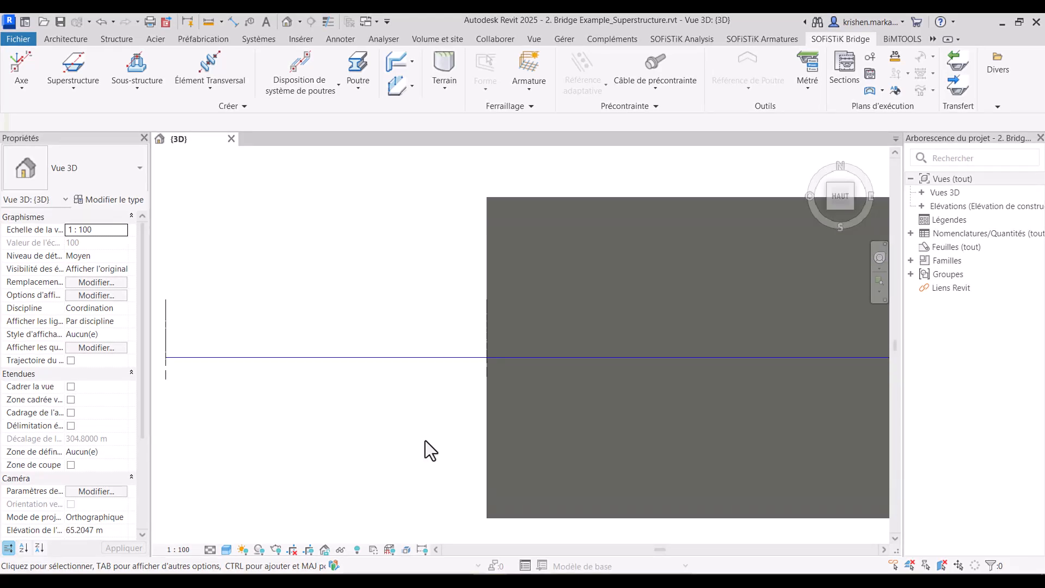
{"action": "scroll", "coordinate": [426, 439], "scroll_direction": "up", "scroll_amount": 1}
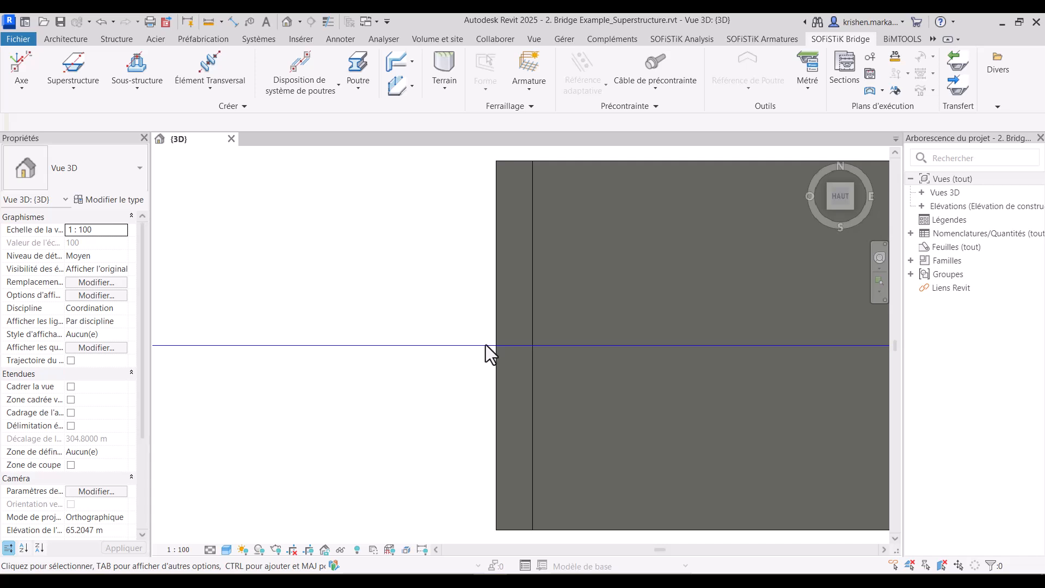
{"action": "left_click", "coordinate": [871, 196]}
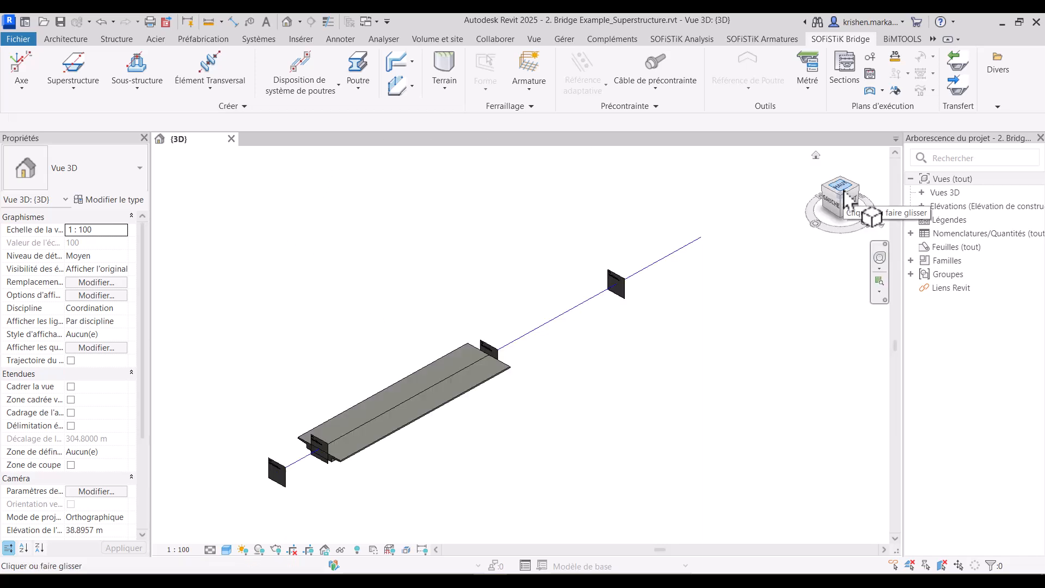
{"action": "scroll", "coordinate": [520, 348], "scroll_direction": "up", "scroll_amount": 10}
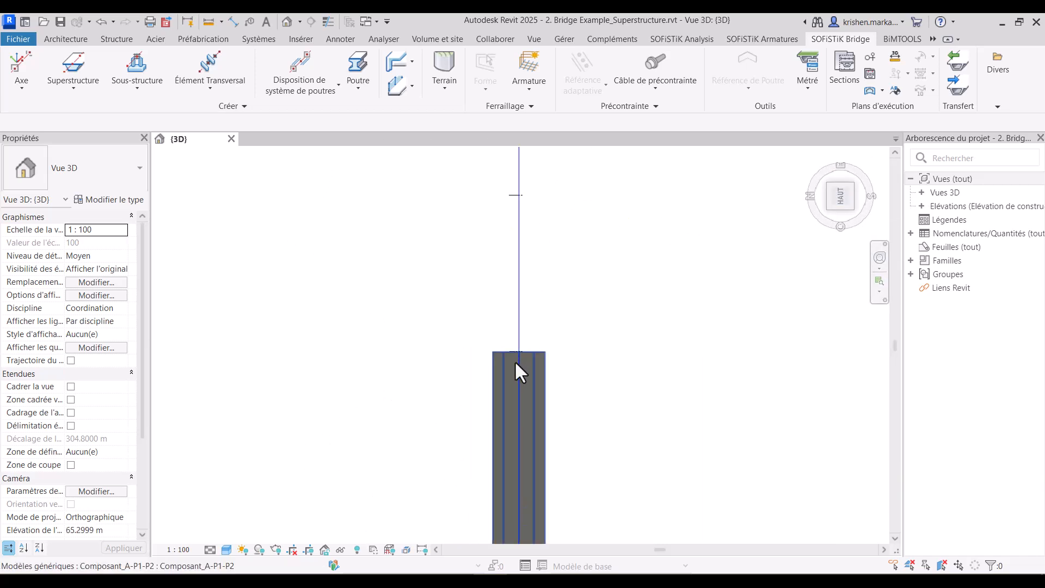
{"action": "scroll", "coordinate": [493, 322], "scroll_direction": "up", "scroll_amount": 1}
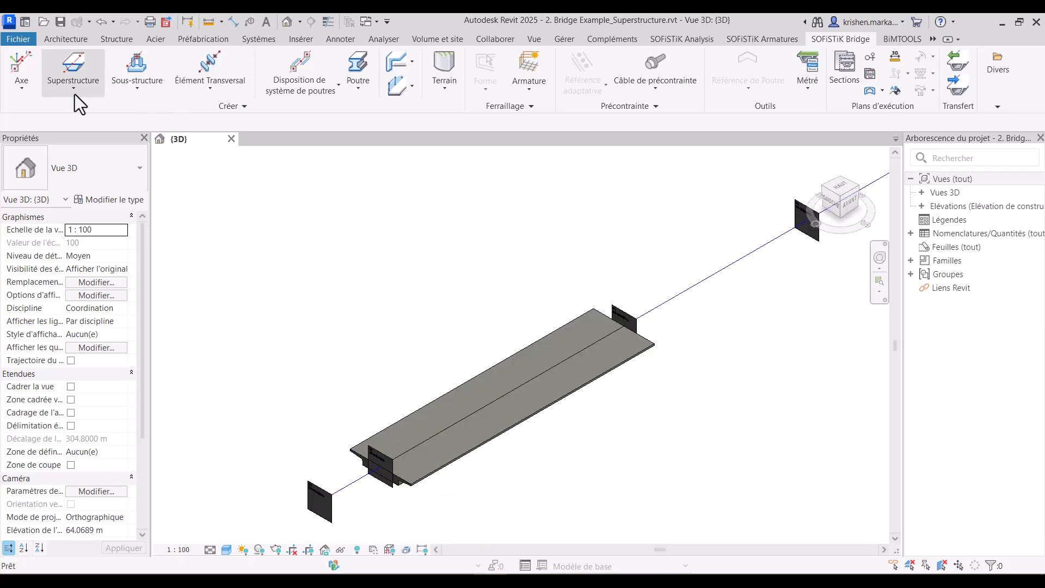
Duplicate the T-beam deck component and run the copy from placement P2 to placement P3
{"action": "left_click", "coordinate": [74, 94]}
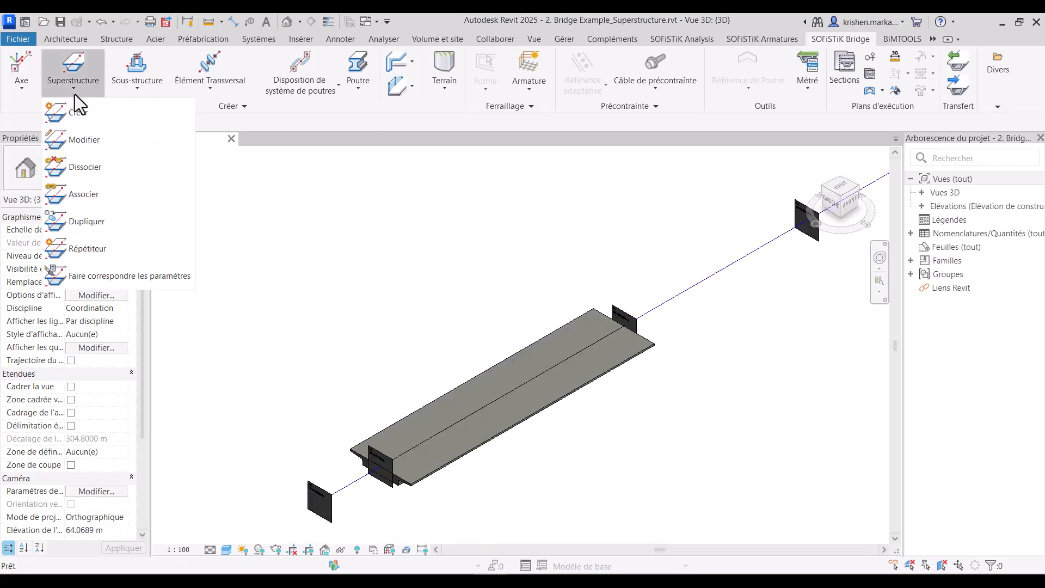
{"action": "left_click", "coordinate": [142, 225]}
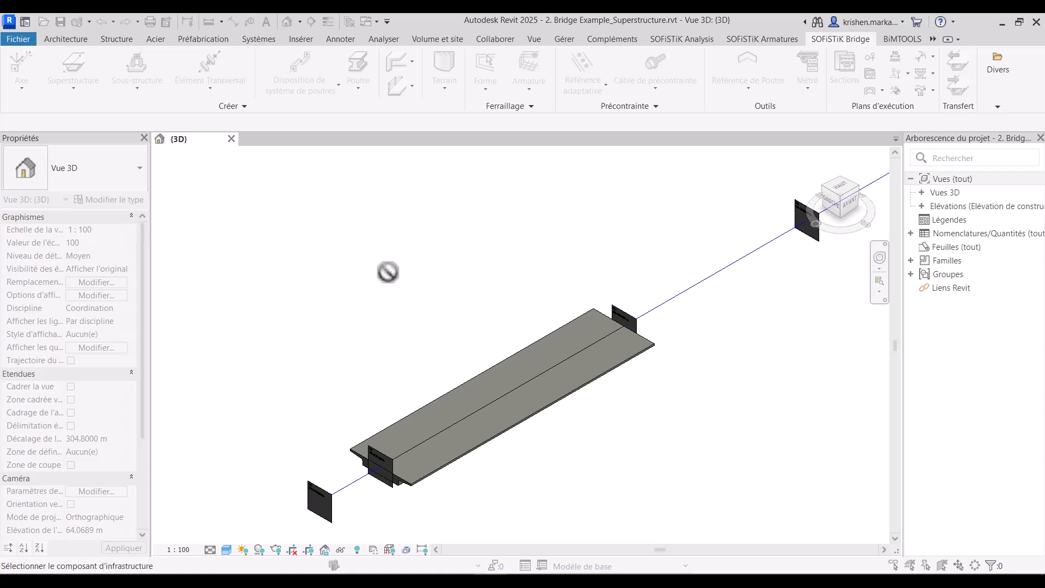
{"action": "left_click", "coordinate": [561, 382]}
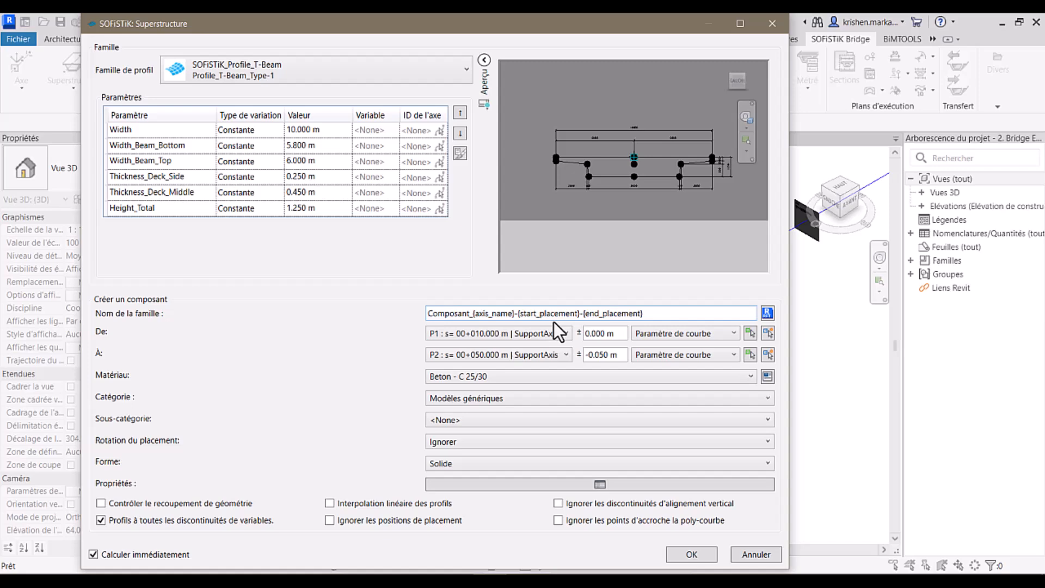
{"action": "left_click", "coordinate": [552, 334]}
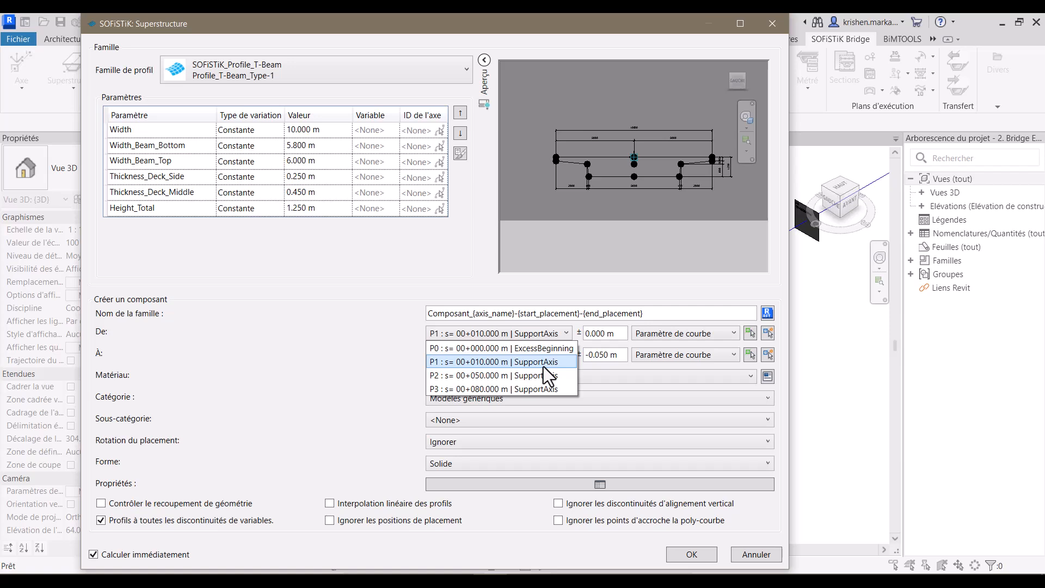
{"action": "left_click", "coordinate": [543, 379]}
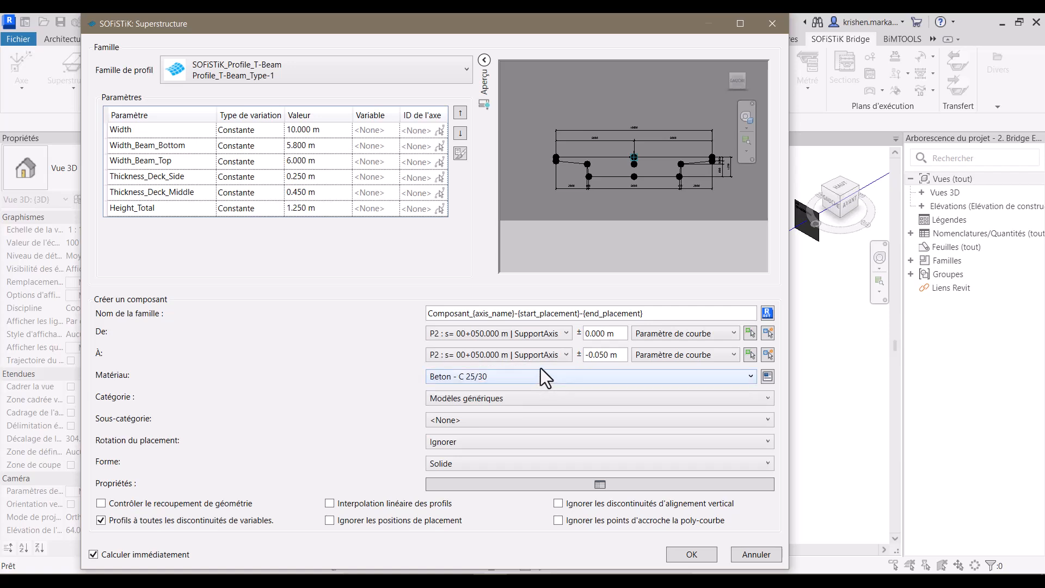
{"action": "left_click", "coordinate": [545, 358]}
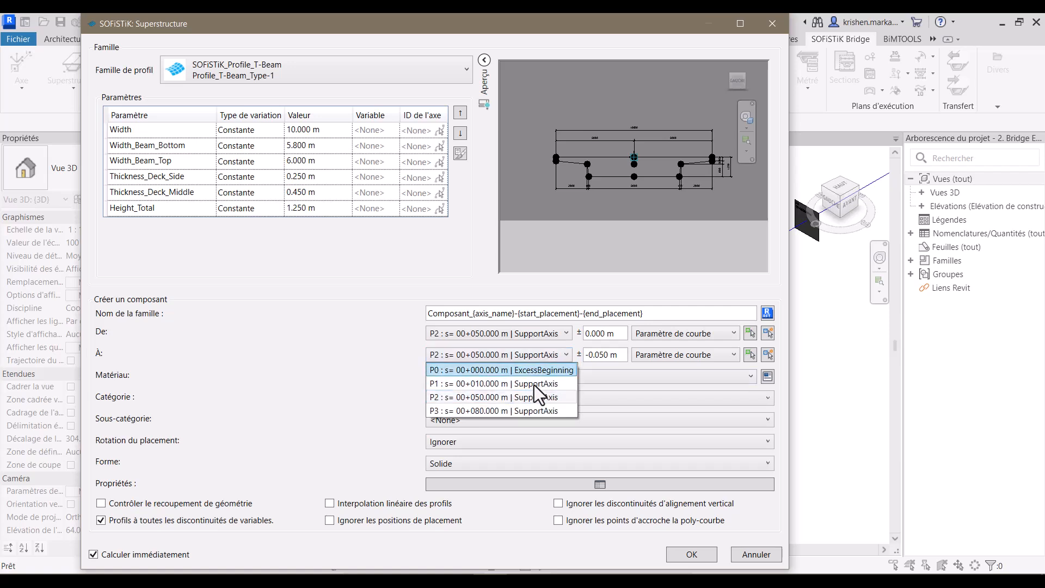
{"action": "left_click", "coordinate": [518, 407]}
Set the copy's end offset to 0 m and start offset to 0.05 m, and generate it
{"action": "double_click", "coordinate": [599, 358]}
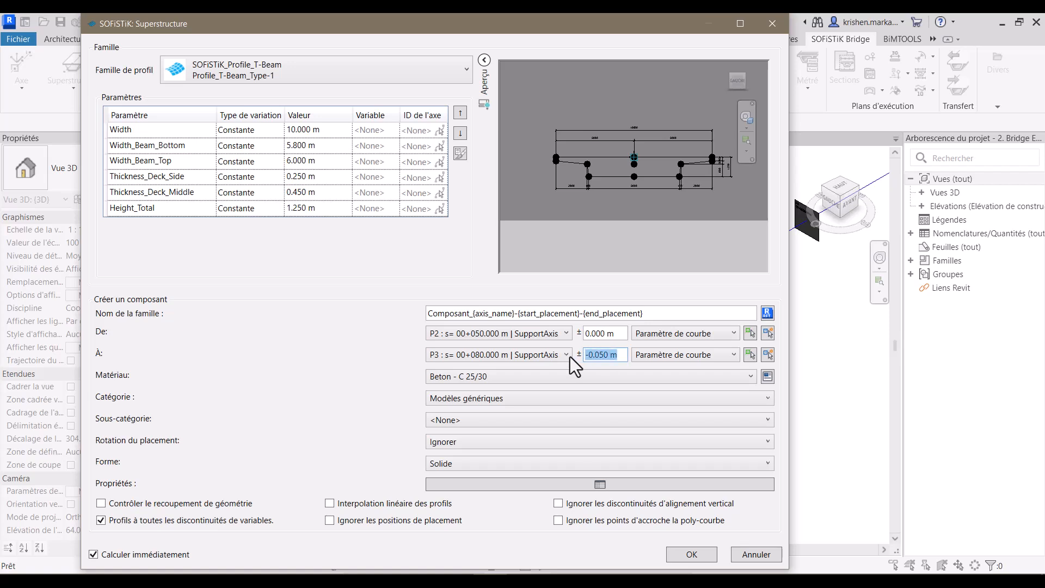
{"action": "type", "text": "0"}
{"action": "double_click", "coordinate": [605, 333]}
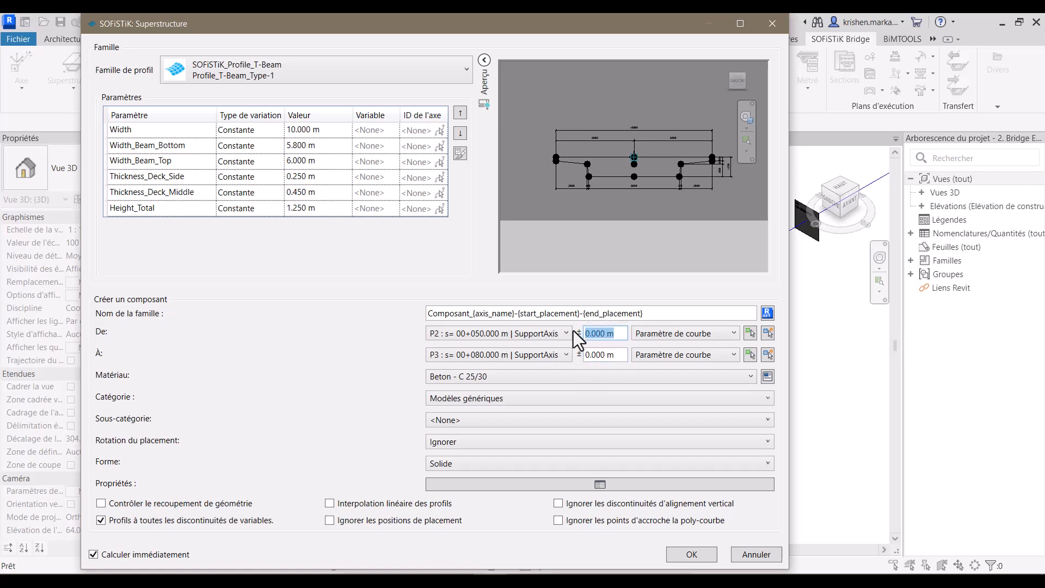
{"action": "type", "text": "0.05"}
{"action": "left_click", "coordinate": [692, 554]}
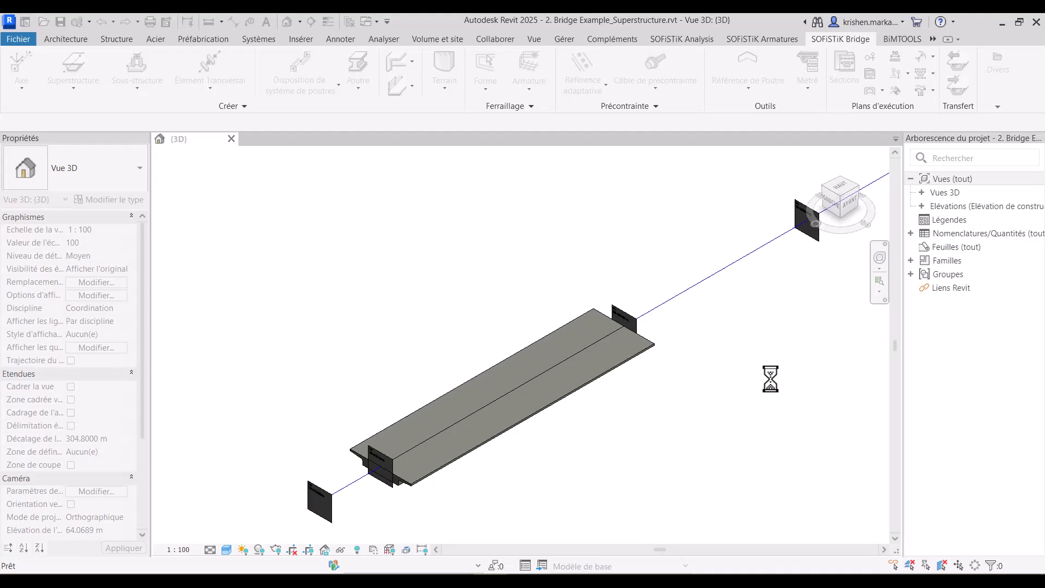
Examine the joint between the two deck segments at placement P2 from the front, and then the whole bridge
{"action": "scroll", "coordinate": [775, 381], "scroll_direction": "up", "scroll_amount": 3}
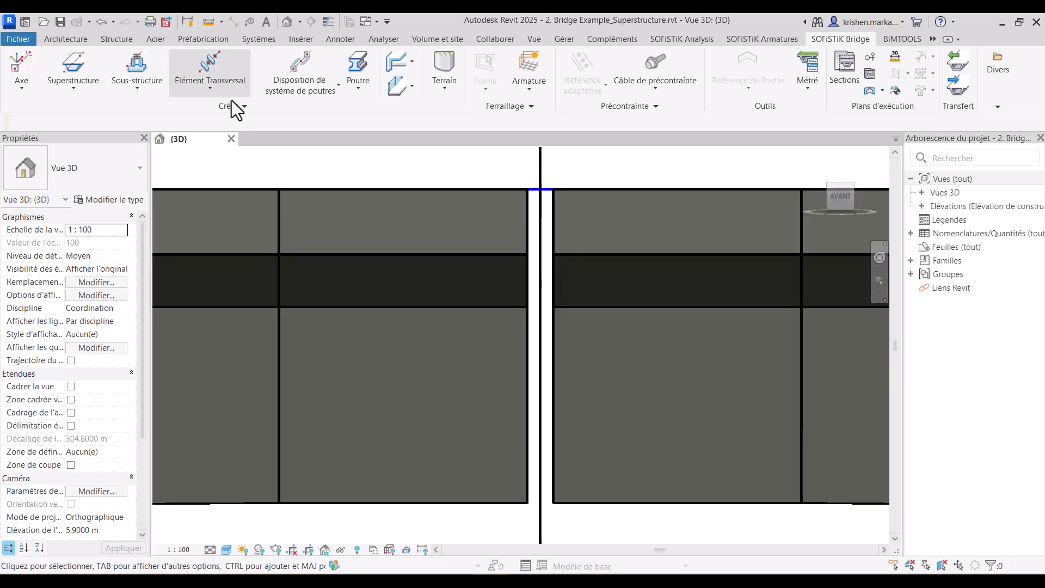
{"action": "scroll", "coordinate": [481, 300], "scroll_direction": "up", "scroll_amount": 2}
{"action": "middle_click", "coordinate": [484, 320]}
{"action": "middle_click", "coordinate": [483, 320]}
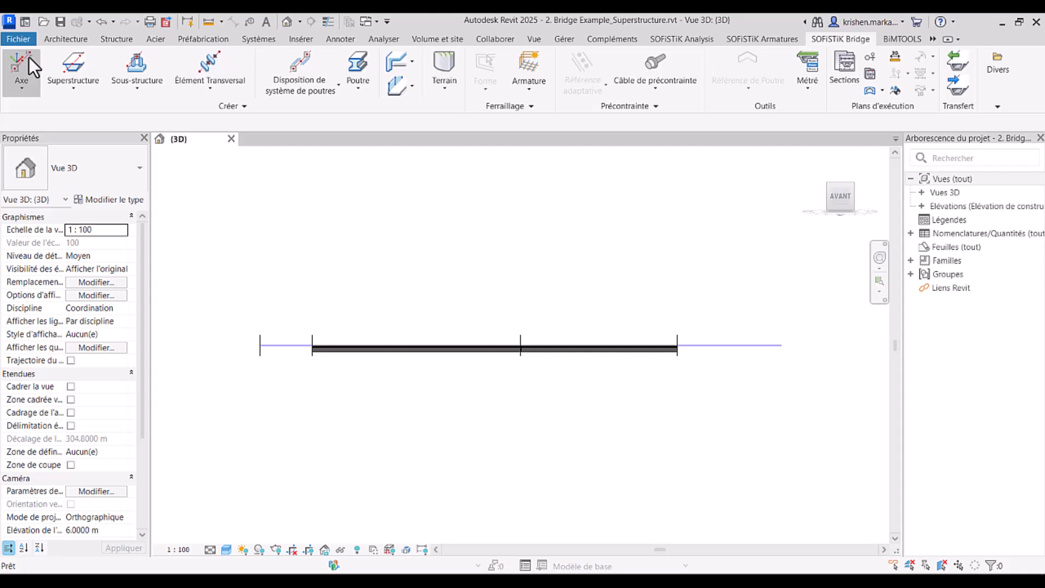
Open the bridge axis for editing and add a variable named Hauteur with unit type Longueur
{"action": "left_click", "coordinate": [19, 70]}
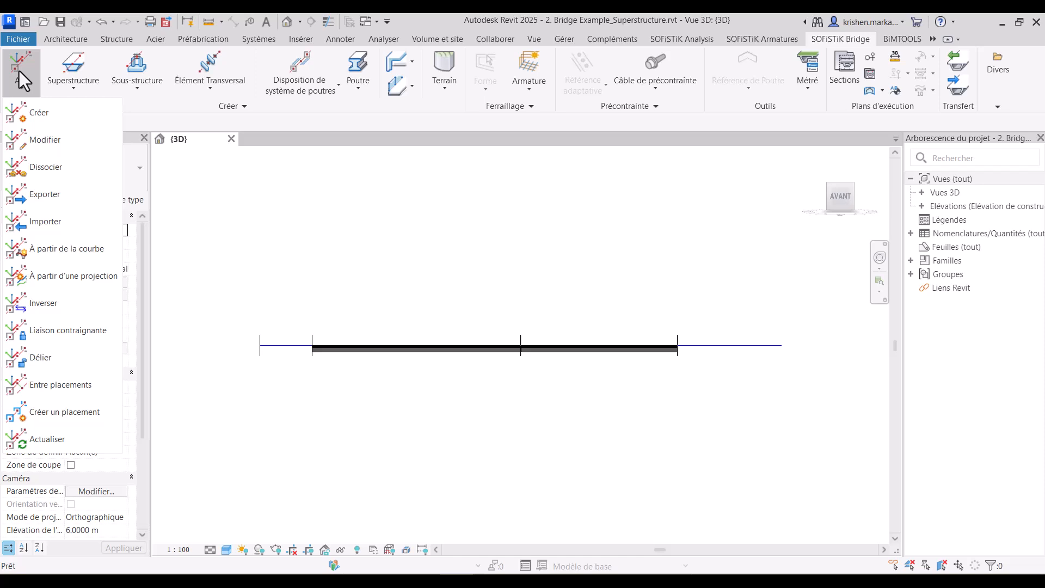
{"action": "left_click", "coordinate": [67, 138]}
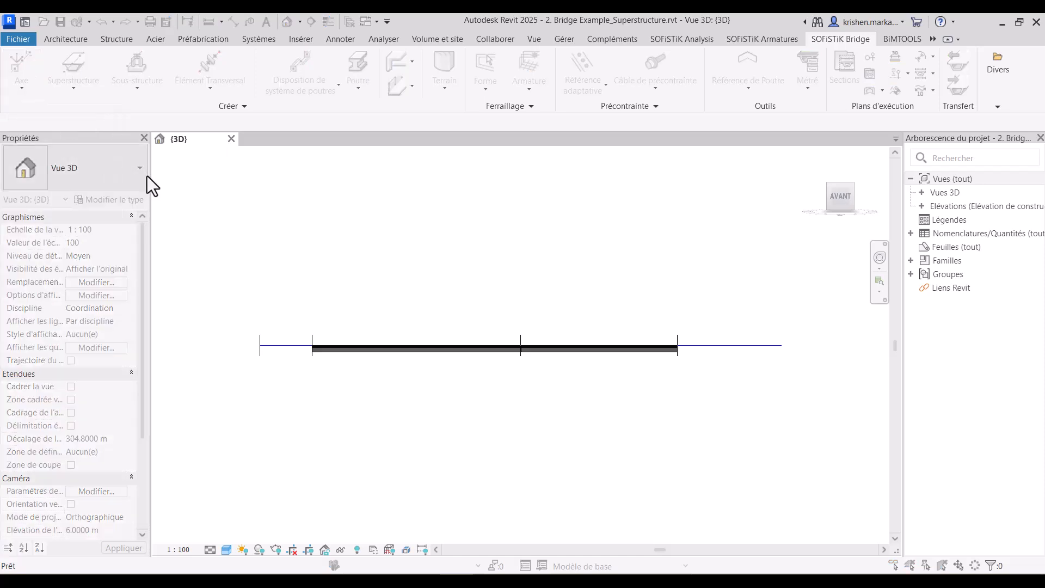
{"action": "left_click", "coordinate": [298, 348]}
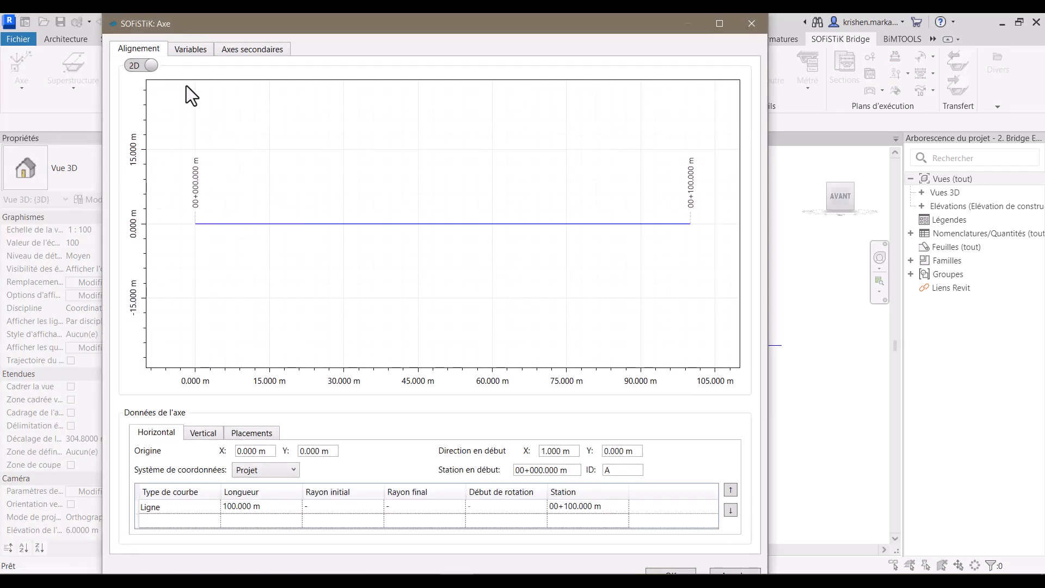
{"action": "left_click", "coordinate": [197, 49]}
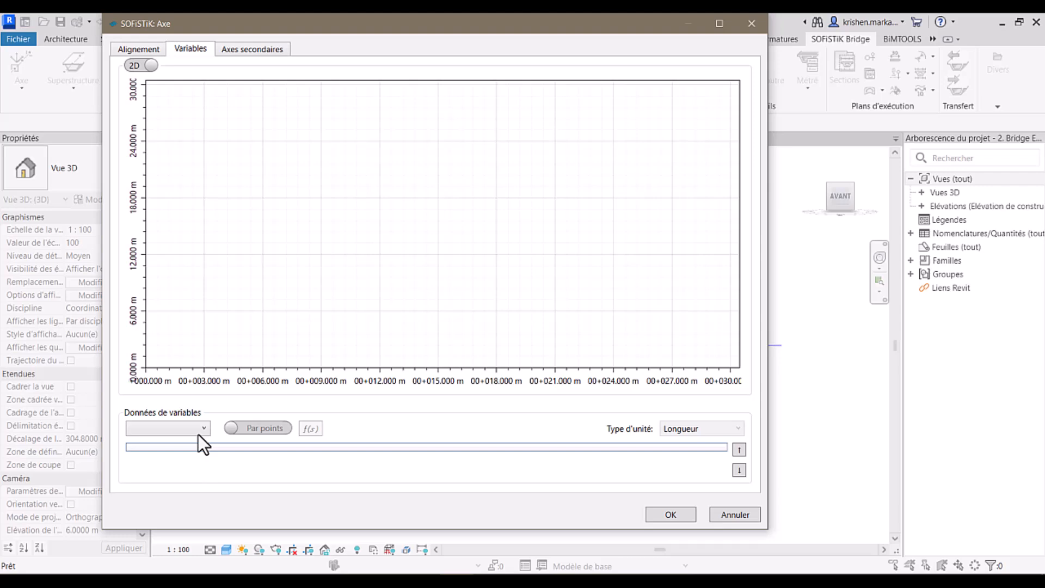
{"action": "left_click", "coordinate": [178, 445]}
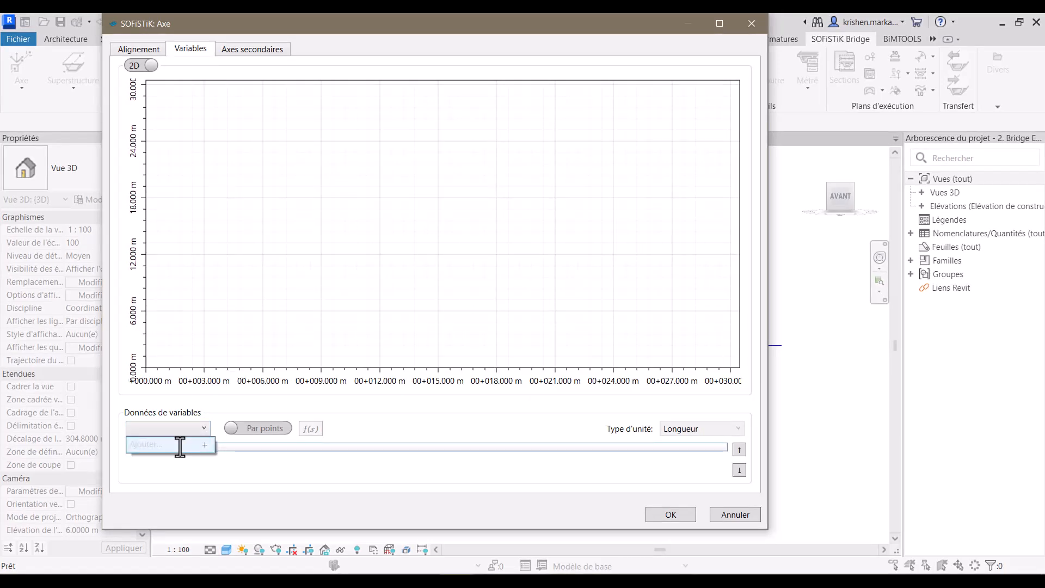
{"action": "type", "text": "Hauteur"}
{"action": "left_click", "coordinate": [205, 444]}
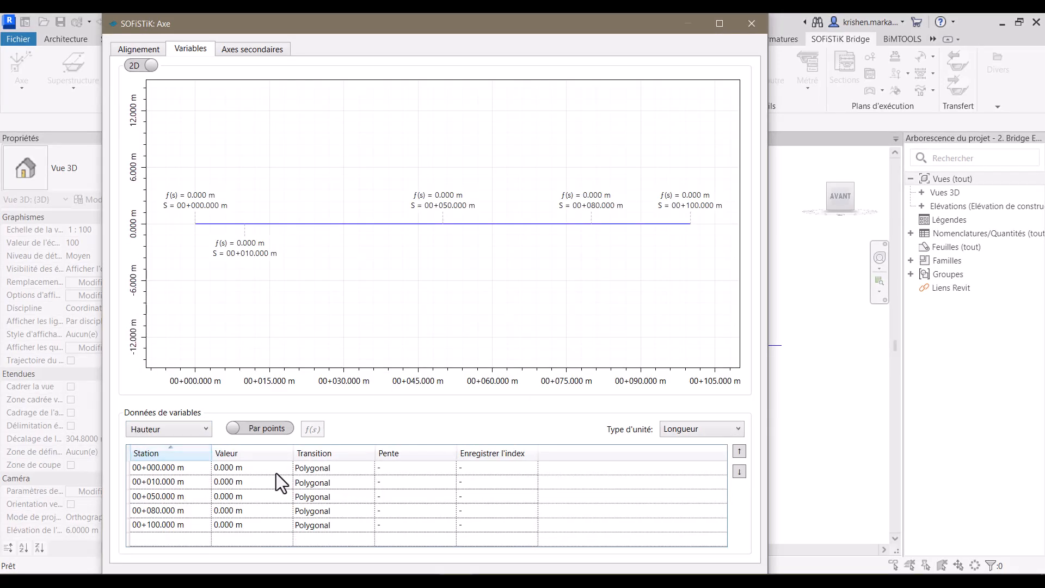
{"action": "left_click", "coordinate": [702, 428]}
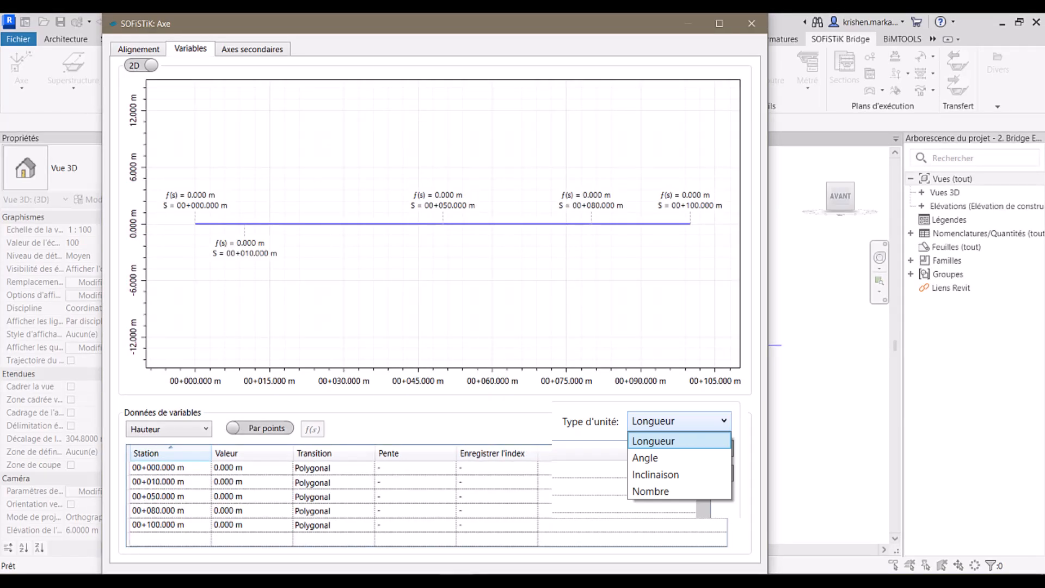
Define the Hauteur variable's stations at 0, 11, 30, 49, 51, 65, 79 and 80 m
{"action": "left_click", "coordinate": [212, 389]}
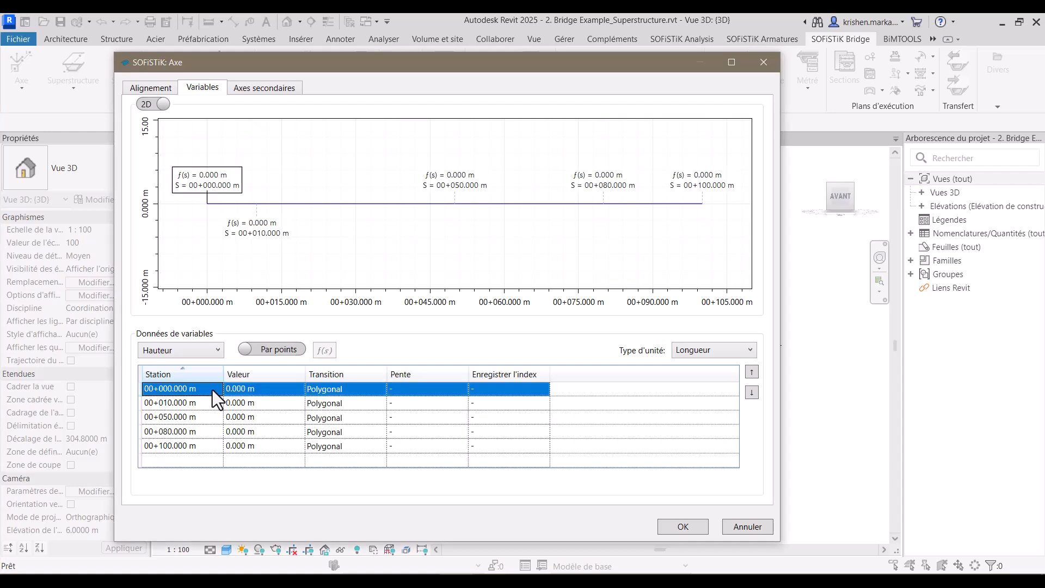
{"action": "left_click", "coordinate": [197, 444]}
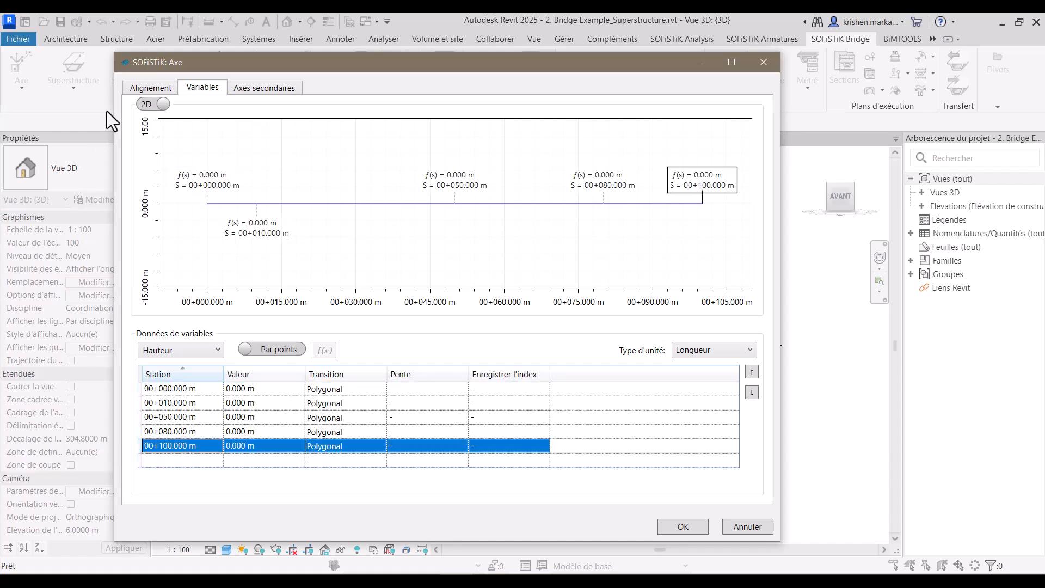
{"action": "left_click", "coordinate": [193, 306]}
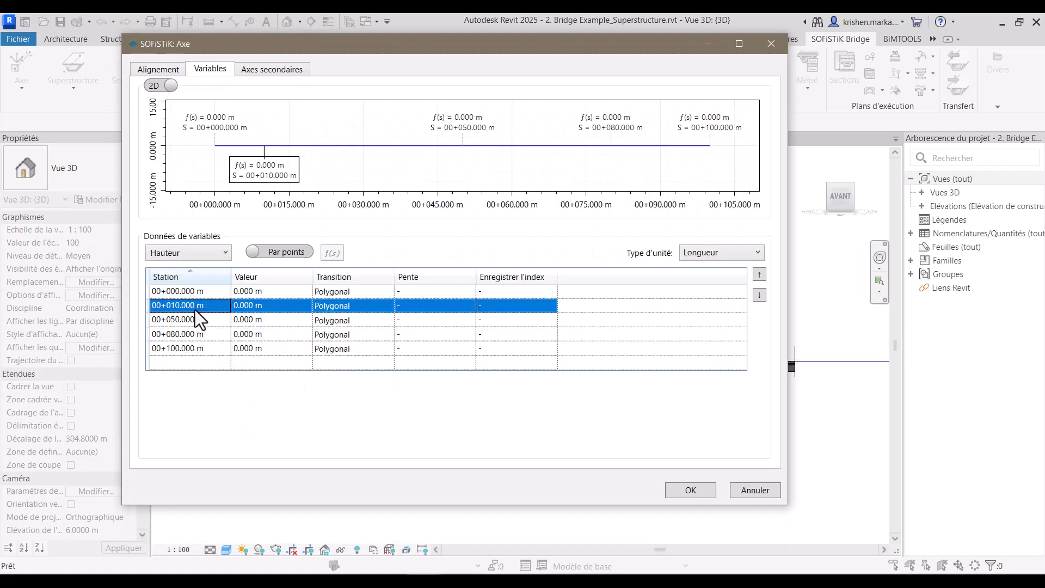
{"action": "left_click", "coordinate": [199, 306]}
{"action": "type", "text": "11"}
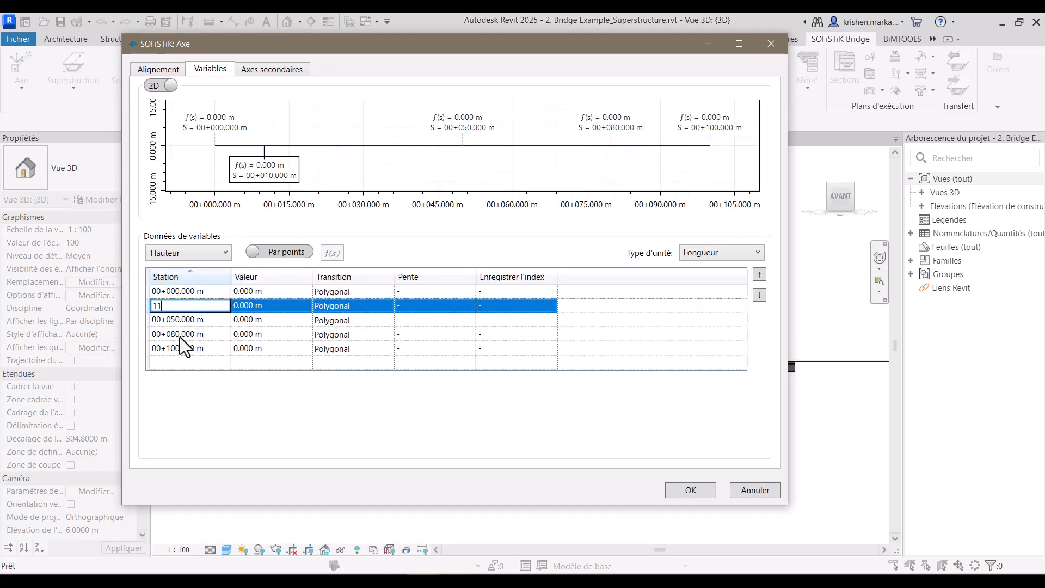
{"action": "left_click", "coordinate": [190, 349]}
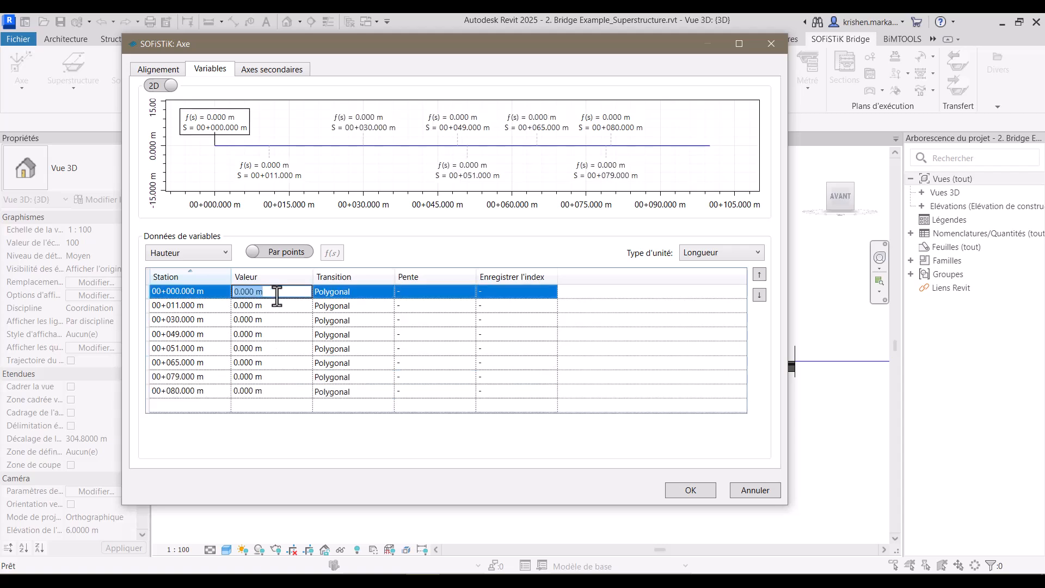
Set Hauteur to 1.2 m at stations 0, 11 and 49 m, and to 2.2 m at station 30 m
{"action": "type", "text": "1.2"}
{"action": "left_click", "coordinate": [268, 308]}
{"action": "left_click", "coordinate": [273, 306]}
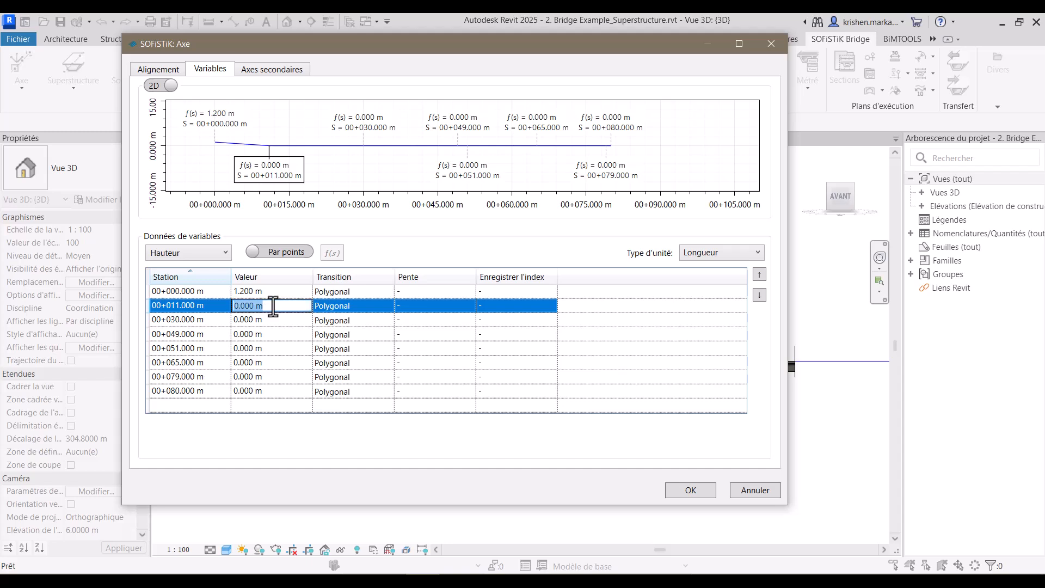
{"action": "type", "text": "1.2"}
{"action": "left_click", "coordinate": [282, 319]}
{"action": "left_click", "coordinate": [281, 318]}
{"action": "type", "text": "2.2"}
{"action": "left_click", "coordinate": [275, 331]}
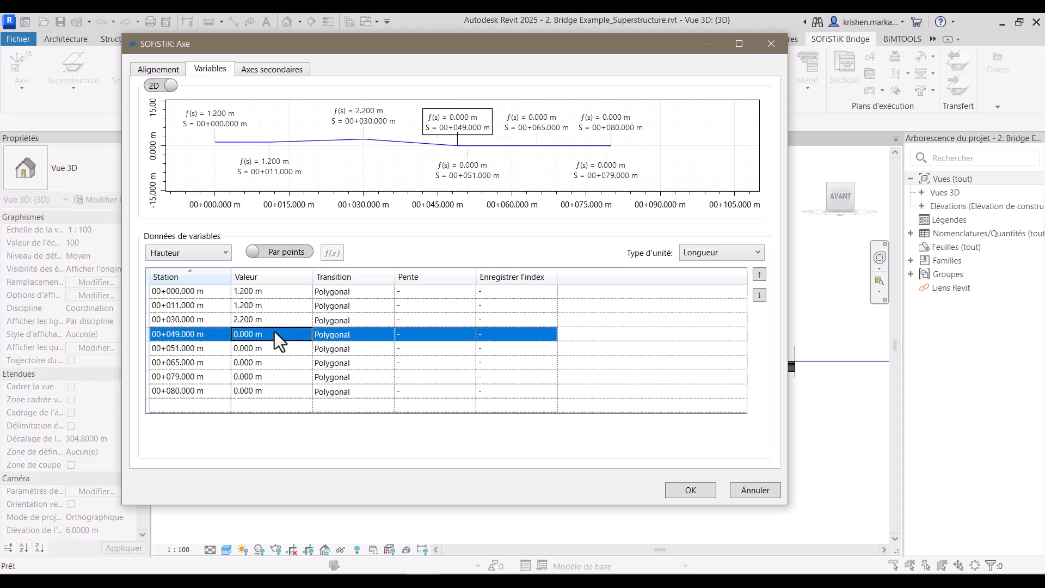
{"action": "left_click", "coordinate": [274, 332]}
{"action": "type", "text": "1.2"}
Set Hauteur to 1.2 m at stations 51, 79 and 80 m, and to 2.2 m at station 65 m
{"action": "left_click", "coordinate": [270, 349]}
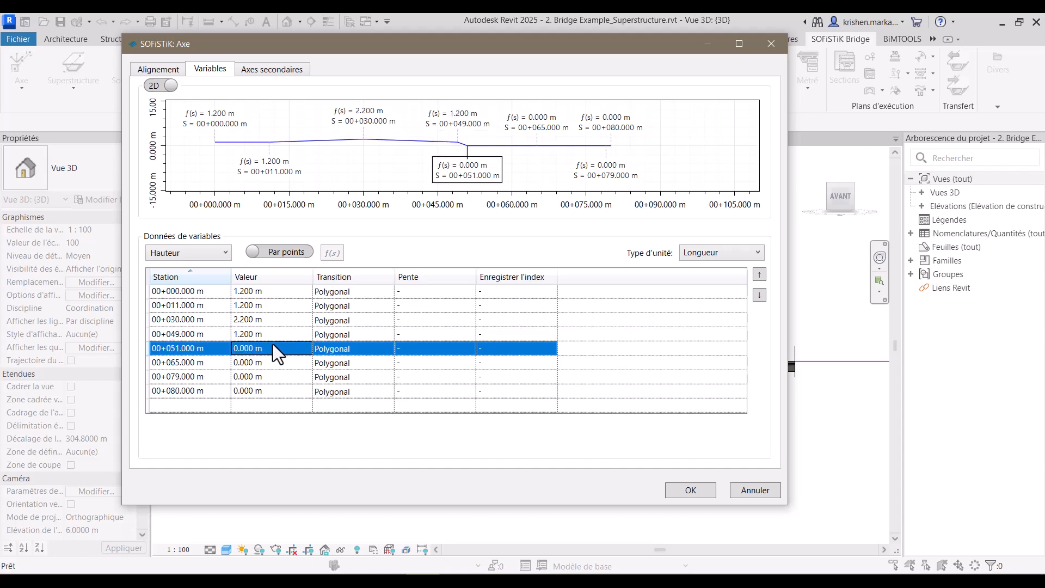
{"action": "left_click", "coordinate": [273, 348]}
{"action": "type", "text": "1.2"}
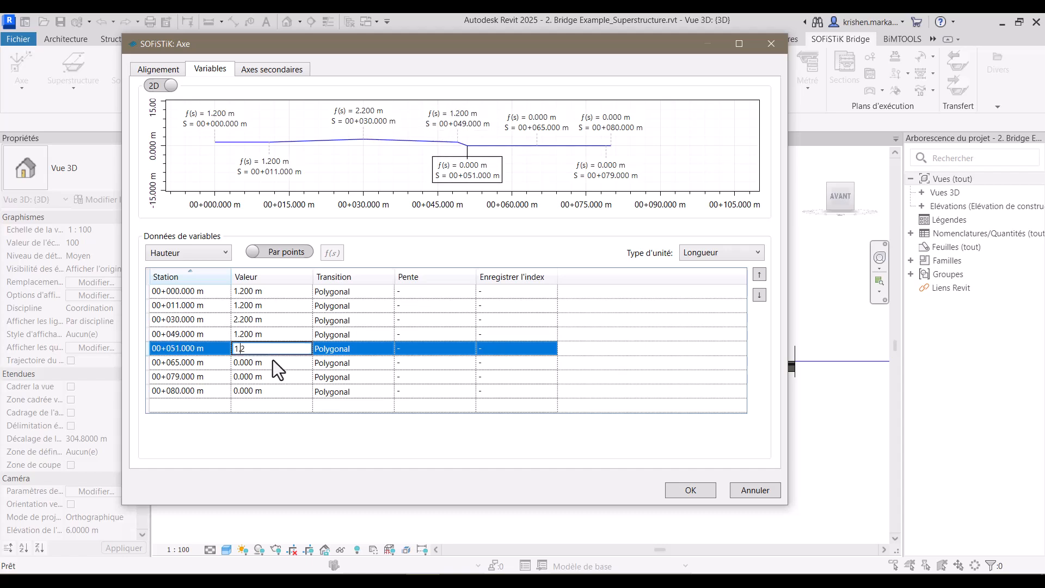
{"action": "left_click", "coordinate": [270, 364]}
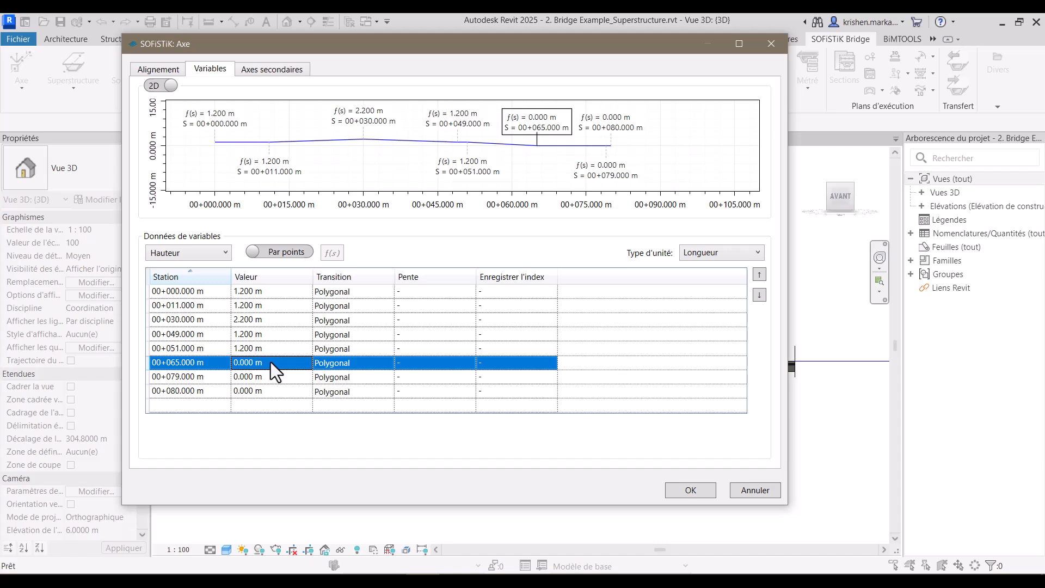
{"action": "left_click", "coordinate": [272, 360]}
{"action": "type", "text": "2.2"}
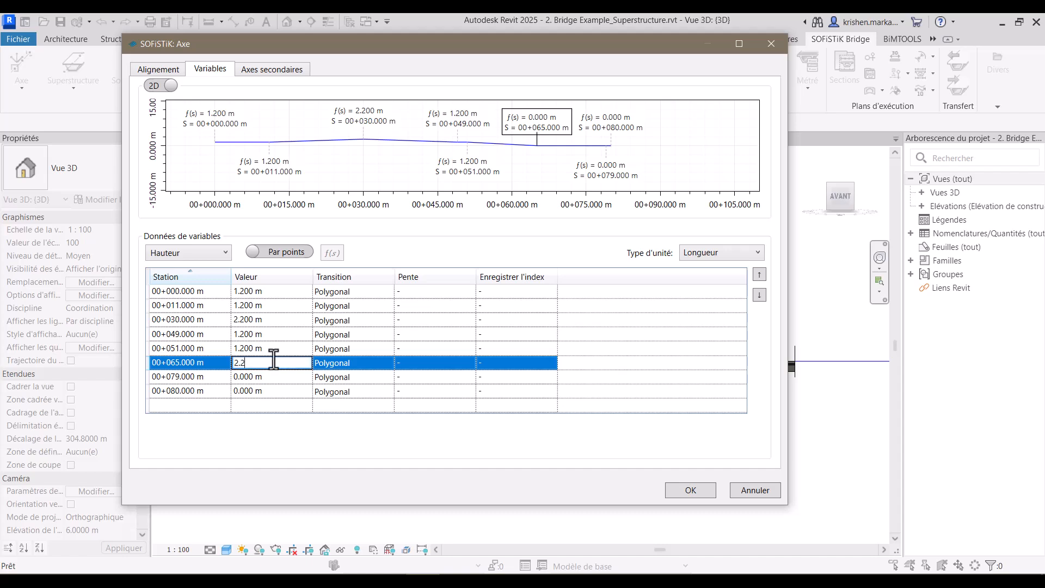
{"action": "left_click", "coordinate": [283, 376]}
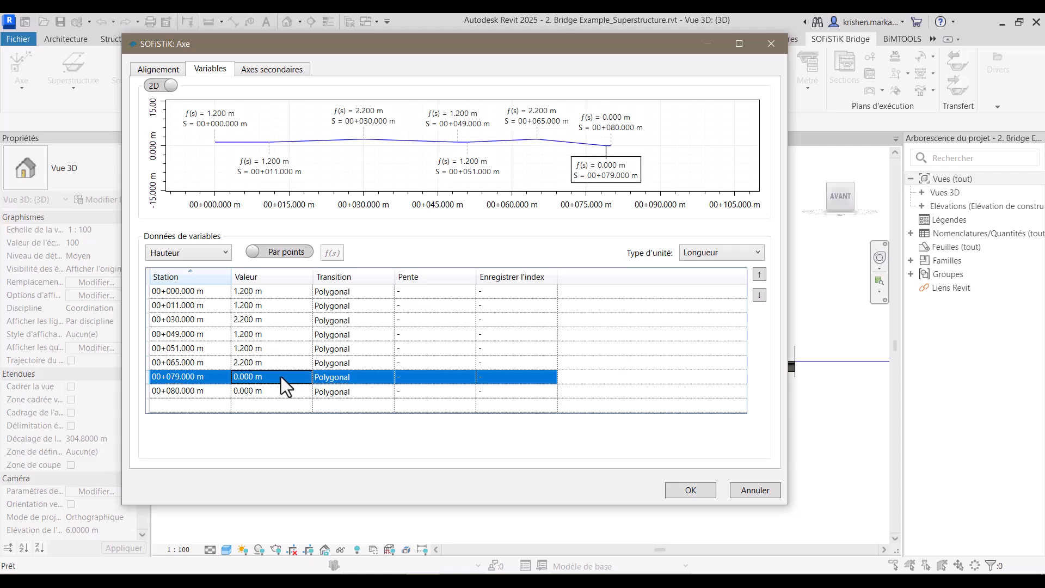
{"action": "type", "text": "1.2"}
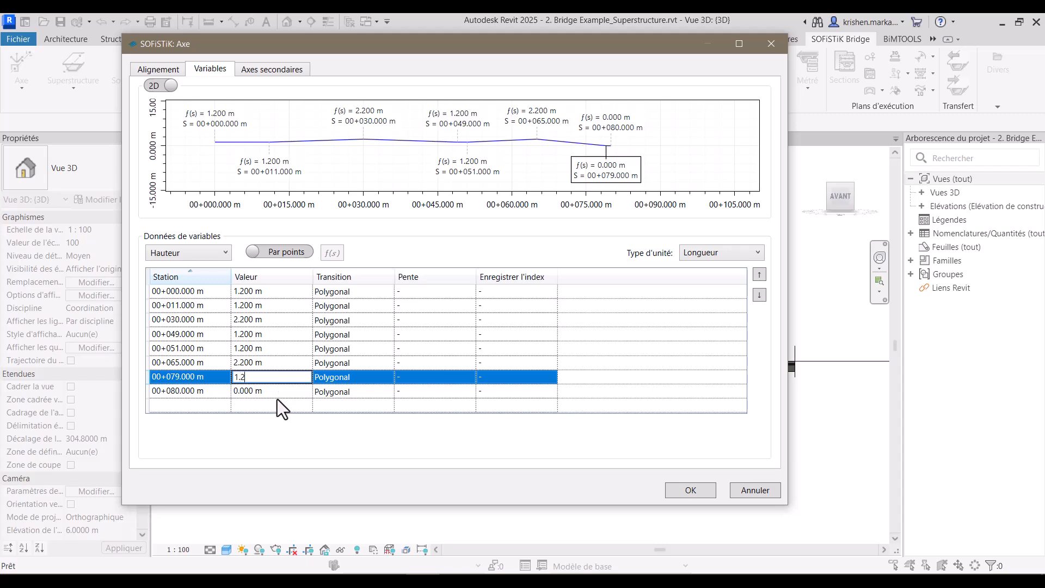
{"action": "left_click", "coordinate": [277, 389]}
{"action": "type", "text": "1.2"}
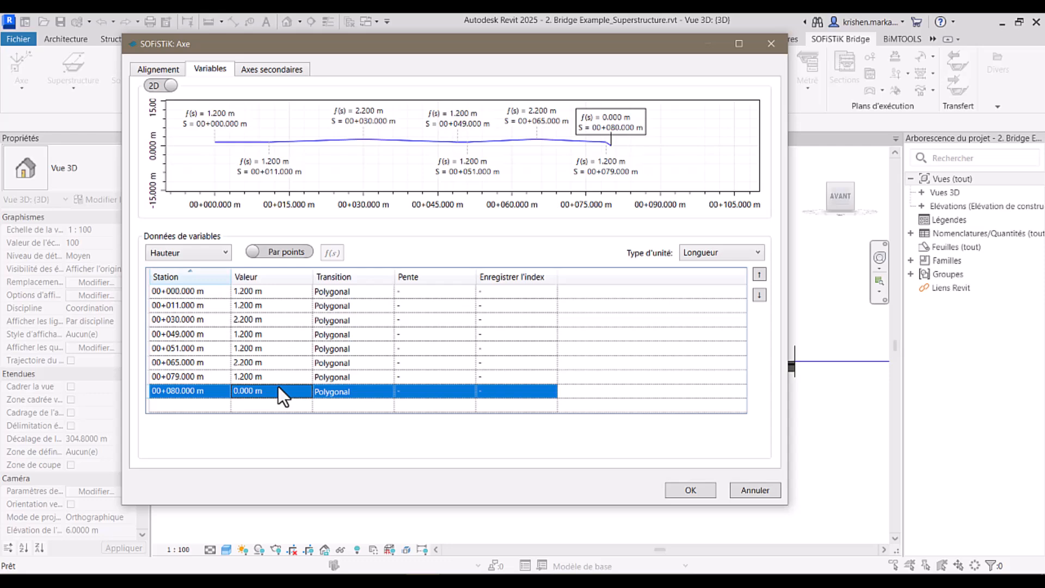
{"action": "left_click", "coordinate": [307, 349]}
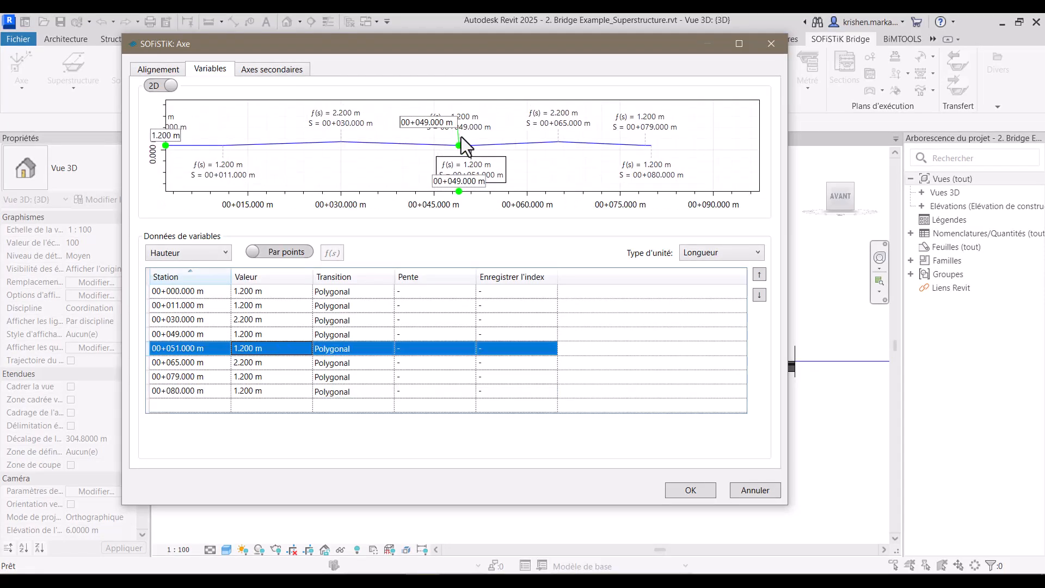
Set the Hauteur transitions to Transition droite at 11 m, Transition gauche et droite at 30 m and Transition gauche at 49 m
{"action": "left_click", "coordinate": [354, 292]}
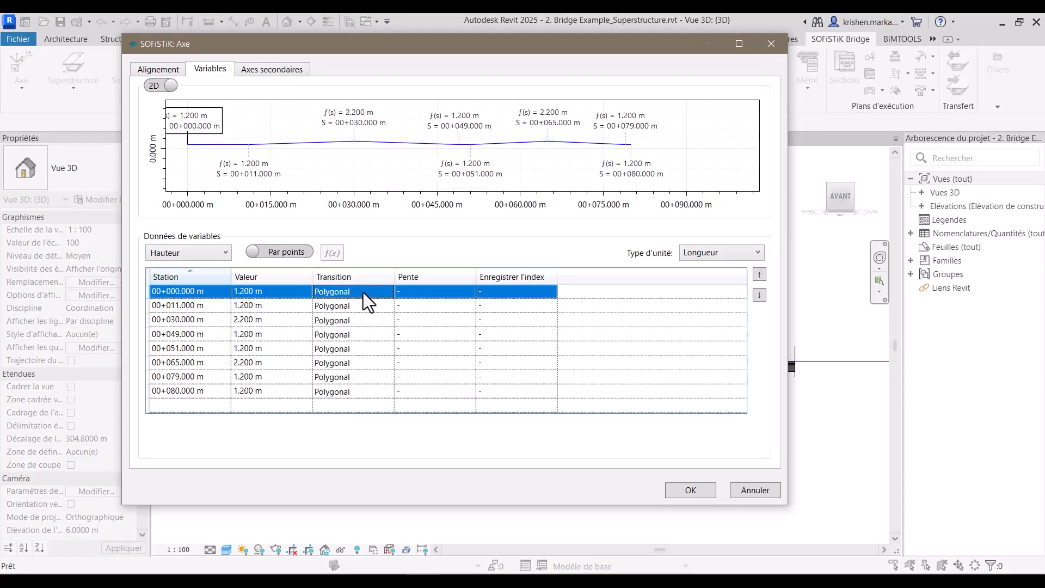
{"action": "left_click", "coordinate": [372, 305]}
{"action": "left_click", "coordinate": [370, 306]}
{"action": "left_click", "coordinate": [365, 350]}
{"action": "left_click", "coordinate": [356, 321]}
{"action": "left_click", "coordinate": [359, 321]}
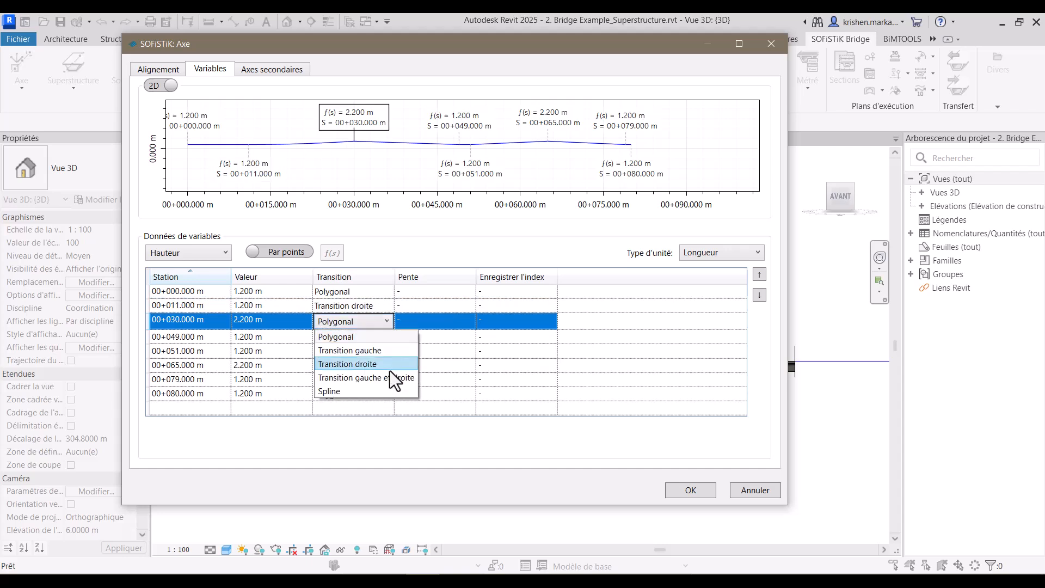
{"action": "left_click", "coordinate": [390, 377]}
{"action": "left_click", "coordinate": [356, 334]}
{"action": "left_click", "coordinate": [371, 364]}
Set the transitions to Transition droite at 51 m, gauche et droite at 65 m and gauche at 79 m, keeping Polygonal at 80 m
{"action": "left_click", "coordinate": [371, 351]}
{"action": "left_click", "coordinate": [371, 352]}
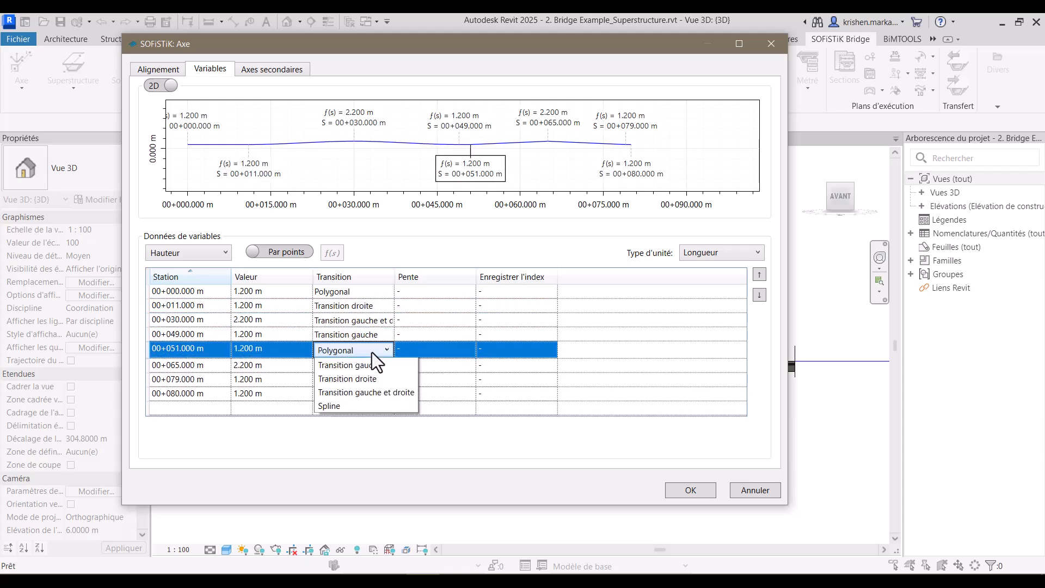
{"action": "left_click", "coordinate": [374, 393]}
{"action": "left_click", "coordinate": [367, 364]}
{"action": "left_click", "coordinate": [367, 365]}
{"action": "left_click", "coordinate": [366, 418]}
{"action": "left_click", "coordinate": [367, 378]}
{"action": "left_click", "coordinate": [367, 378]}
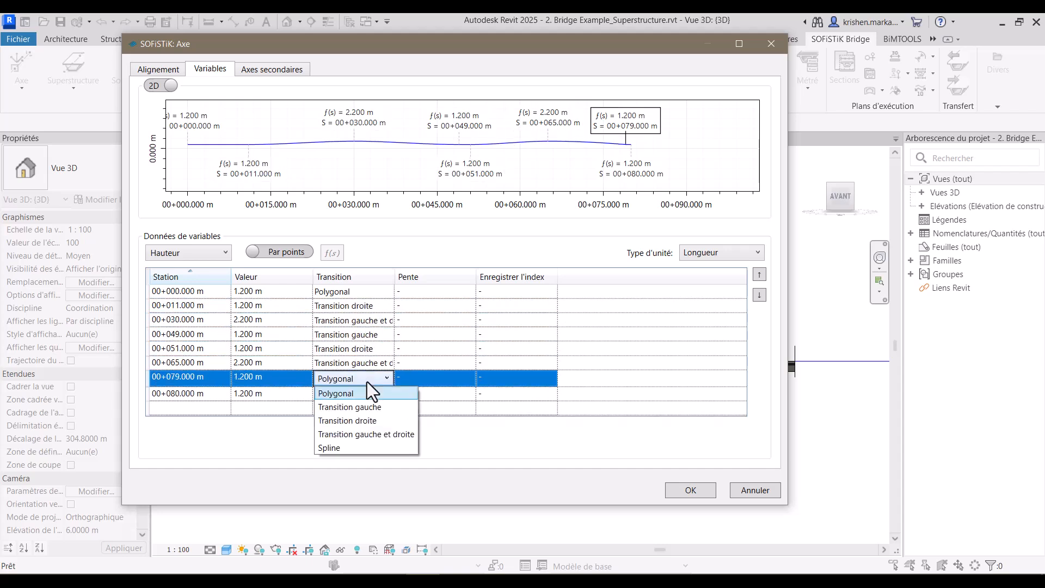
{"action": "left_click", "coordinate": [365, 406]}
{"action": "left_click", "coordinate": [356, 393]}
{"action": "left_click", "coordinate": [355, 393]}
{"action": "left_click", "coordinate": [357, 408]}
Check the Hauteur curve in 3D and in an enlarged 2D graph, and accept the axis changes
{"action": "scroll", "coordinate": [481, 153], "scroll_direction": "up", "scroll_amount": 1}
{"action": "left_click", "coordinate": [348, 365]}
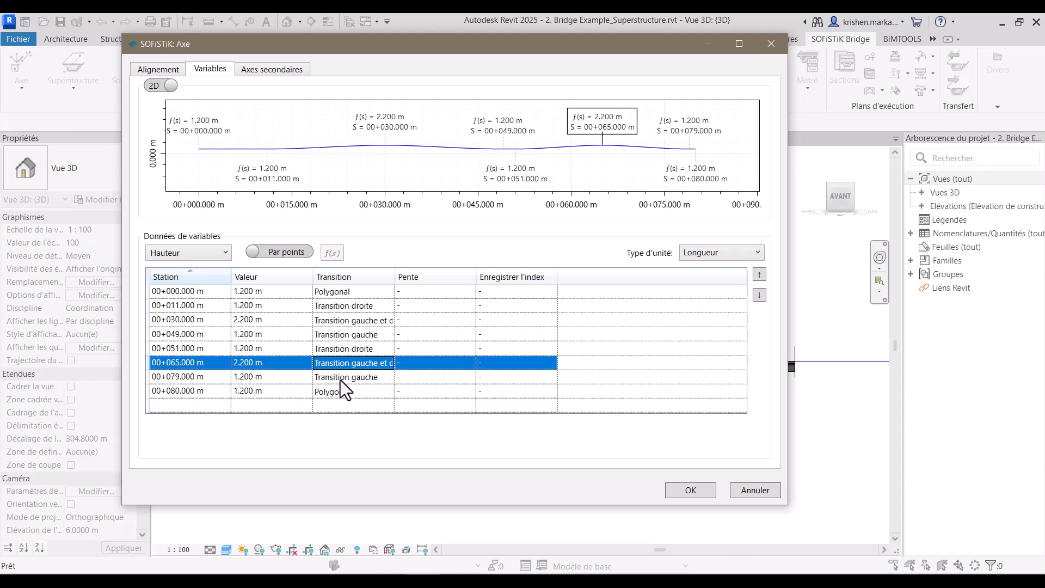
{"action": "scroll", "coordinate": [507, 152], "scroll_direction": "down", "scroll_amount": 3}
{"action": "scroll", "coordinate": [507, 152], "scroll_direction": "up", "scroll_amount": 2}
{"action": "left_click", "coordinate": [173, 87]}
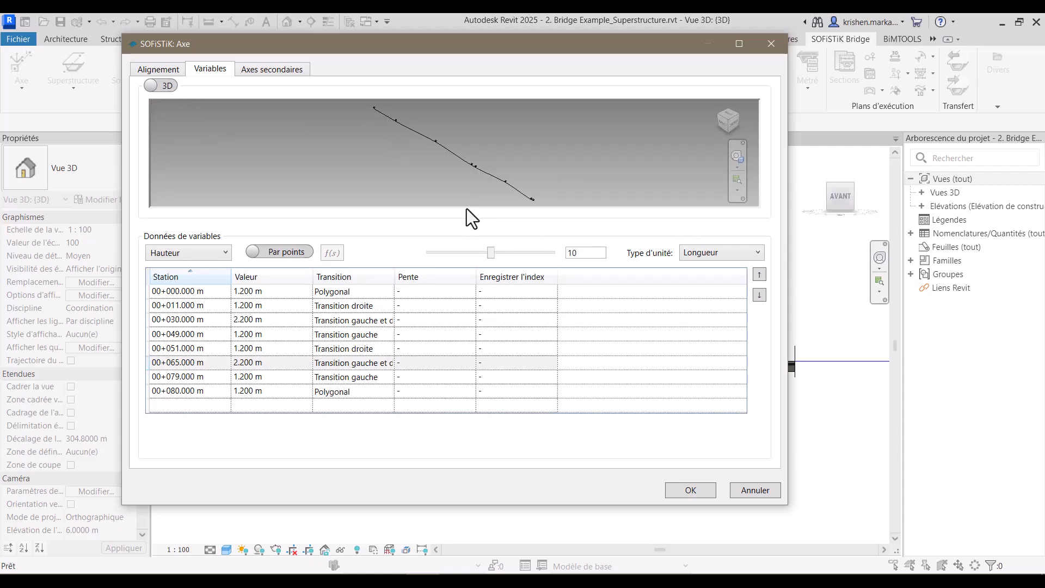
{"action": "left_click_drag", "start_coordinate": [448, 227], "coordinate": [448, 360]}
{"action": "left_click", "coordinate": [163, 86]}
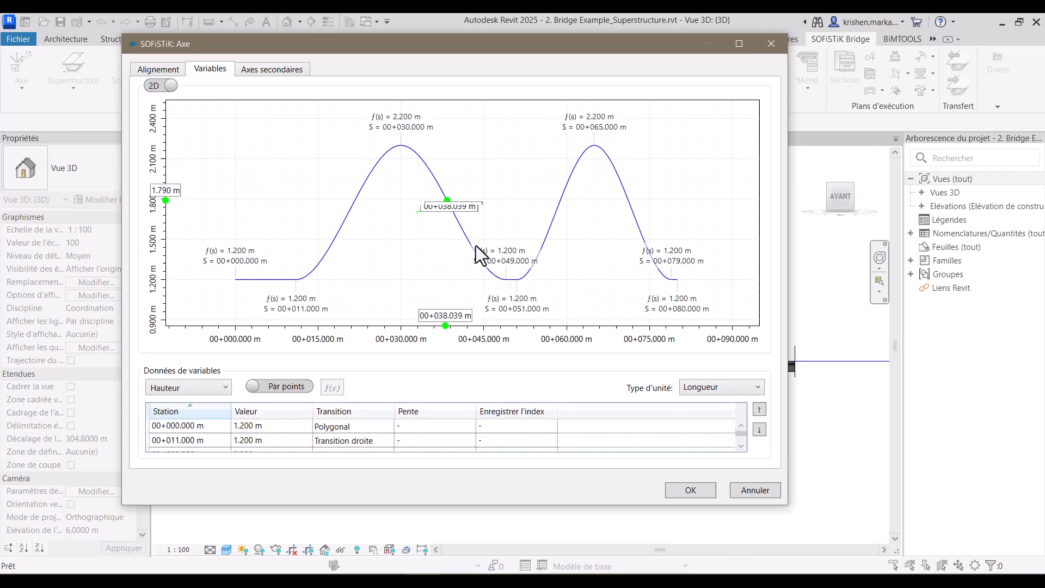
{"action": "left_click", "coordinate": [690, 490]}
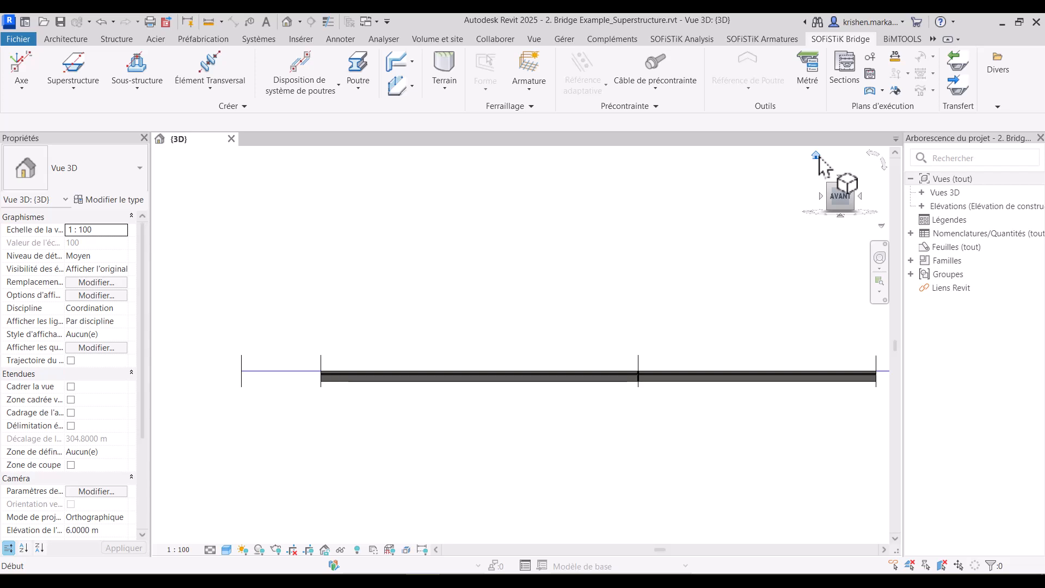
Examine the bridge deck from an isometric view, picking out the segment between placements P1 and P2
{"action": "left_click", "coordinate": [816, 155]}
{"action": "scroll", "coordinate": [575, 331], "scroll_direction": "up", "scroll_amount": 4}
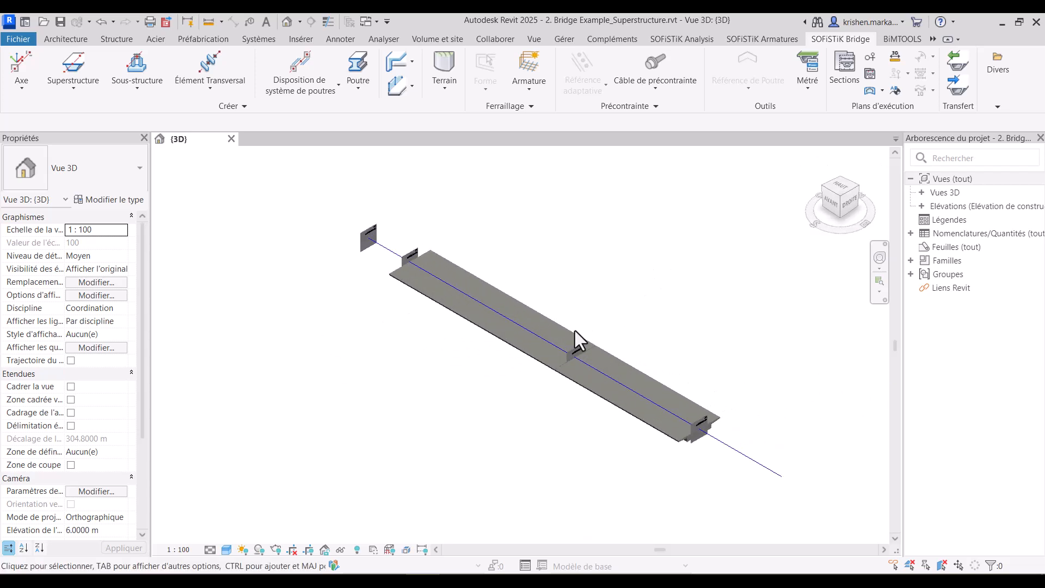
{"action": "left_click", "coordinate": [852, 184]}
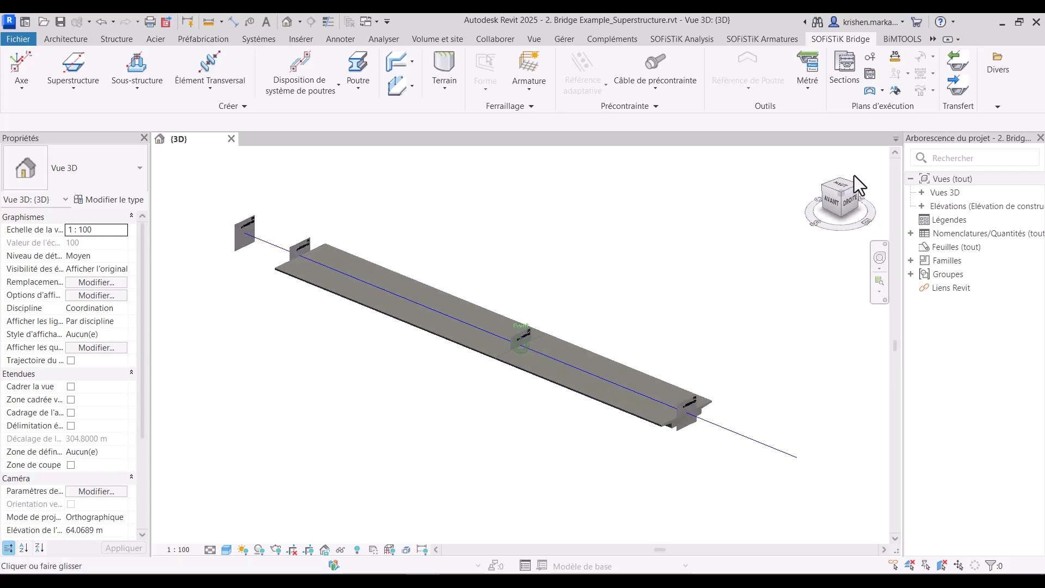
{"action": "left_click", "coordinate": [381, 317]}
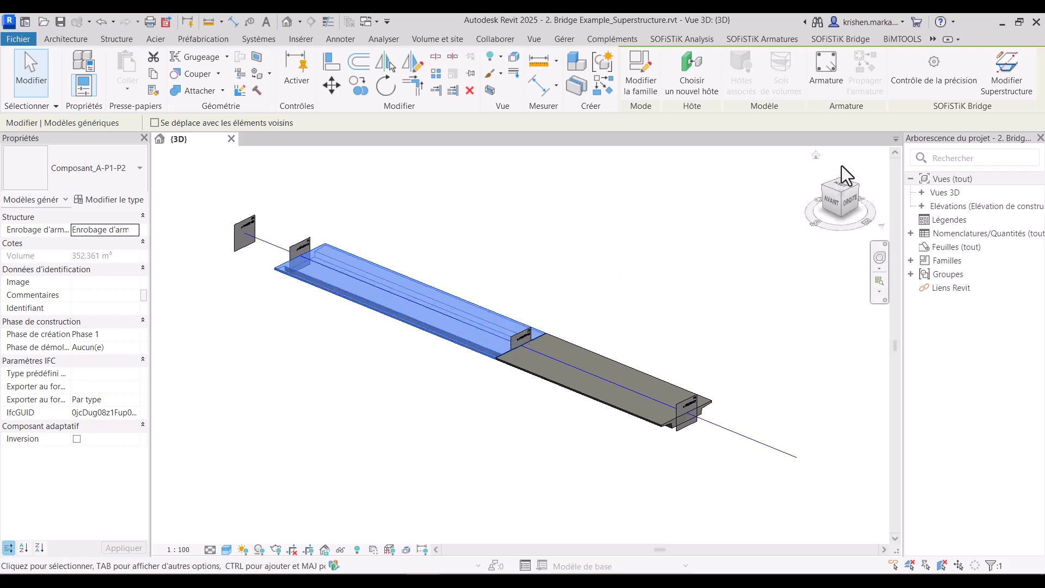
{"action": "left_click", "coordinate": [708, 303]}
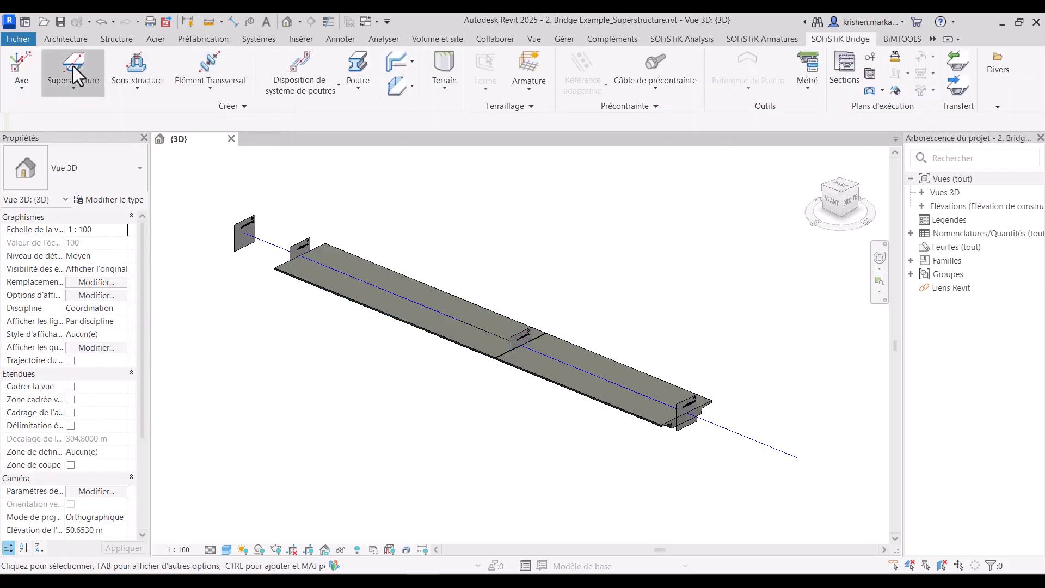
Edit the superstructure segment between P1 and P2 so its Height_Total is of type Variable and follows the Hauteur variable
{"action": "left_click", "coordinate": [73, 67]}
{"action": "left_click", "coordinate": [53, 142]}
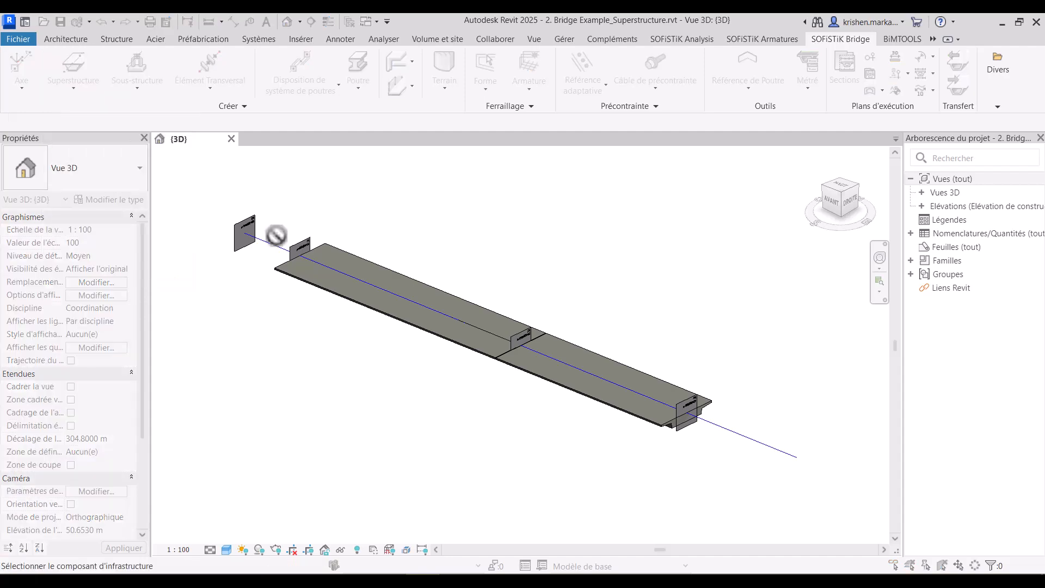
{"action": "left_click", "coordinate": [358, 313]}
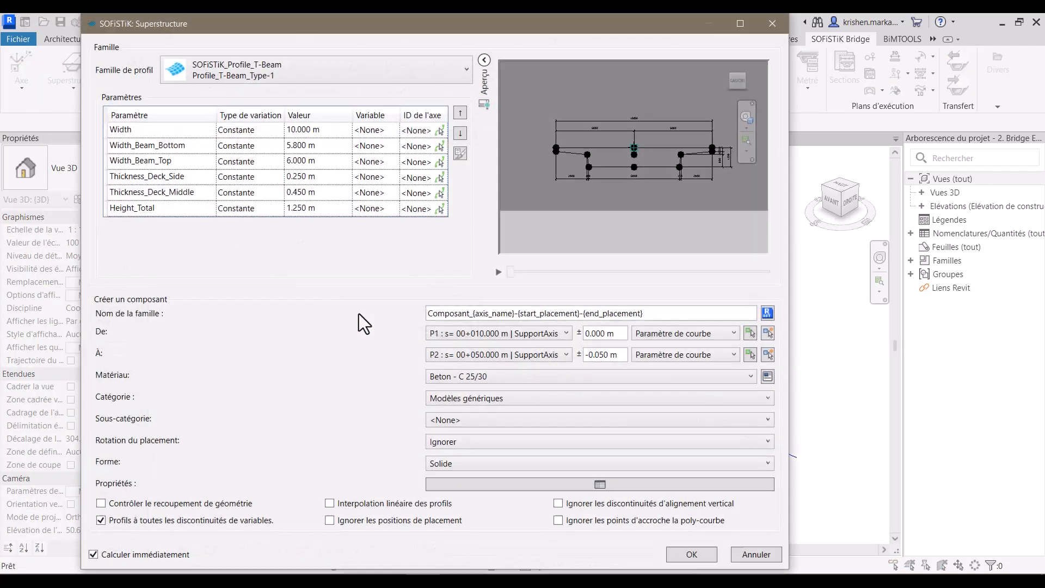
{"action": "left_click", "coordinate": [262, 212]}
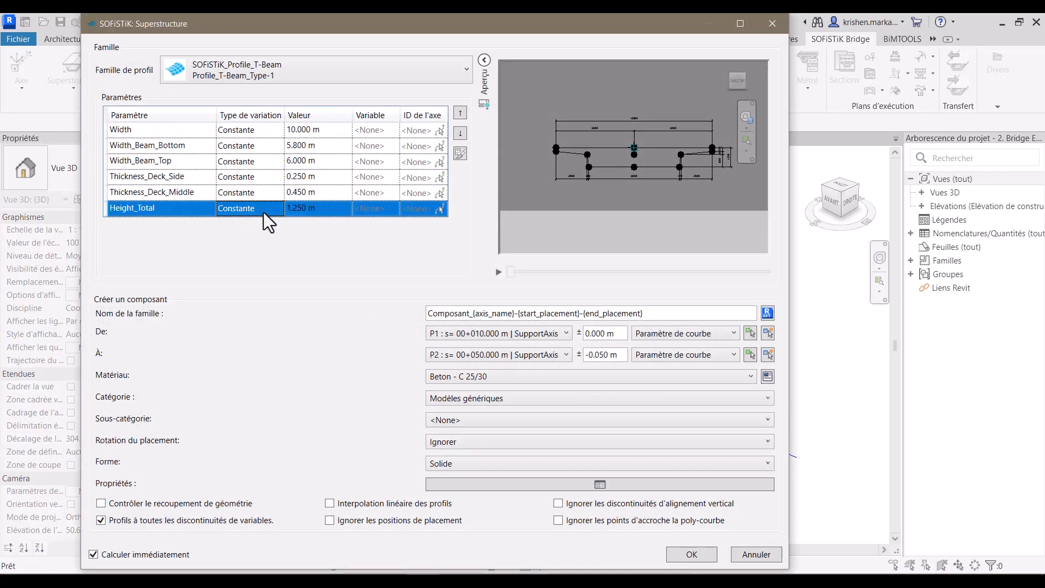
{"action": "left_click", "coordinate": [262, 212]}
{"action": "left_click", "coordinate": [251, 240]}
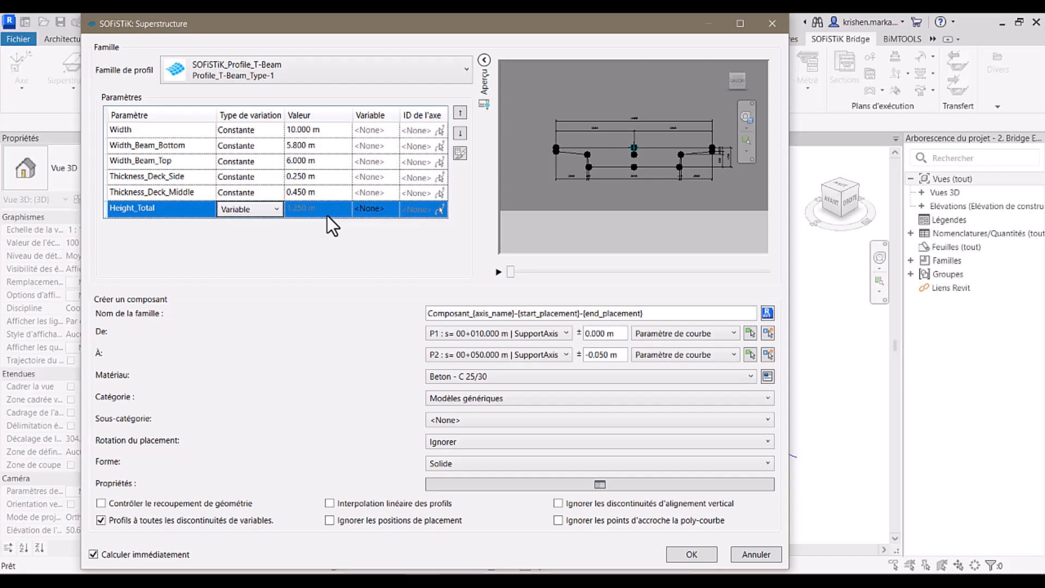
{"action": "left_click", "coordinate": [394, 210]}
{"action": "left_click", "coordinate": [392, 210]}
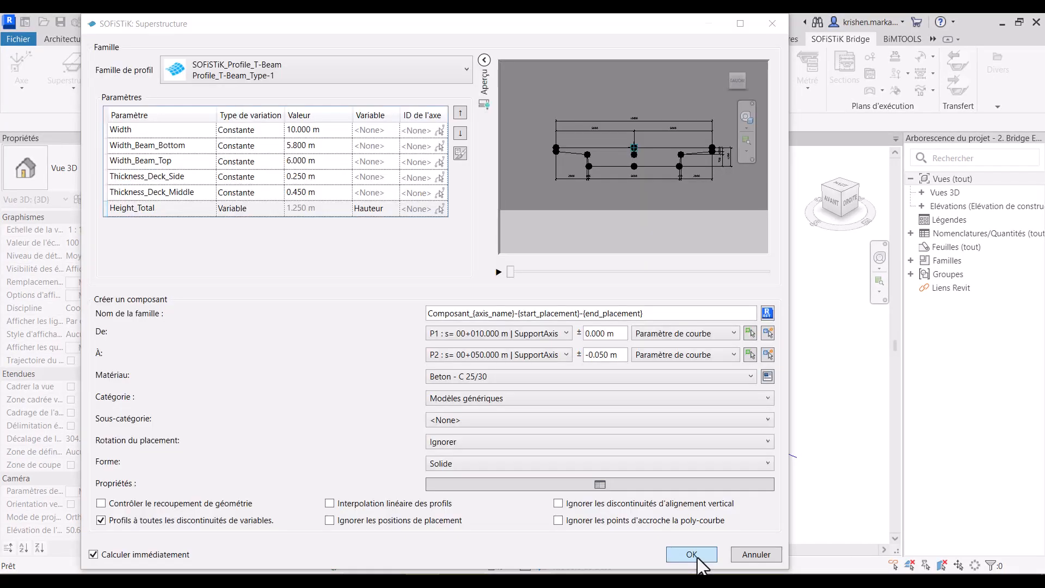
{"action": "left_click", "coordinate": [692, 554]}
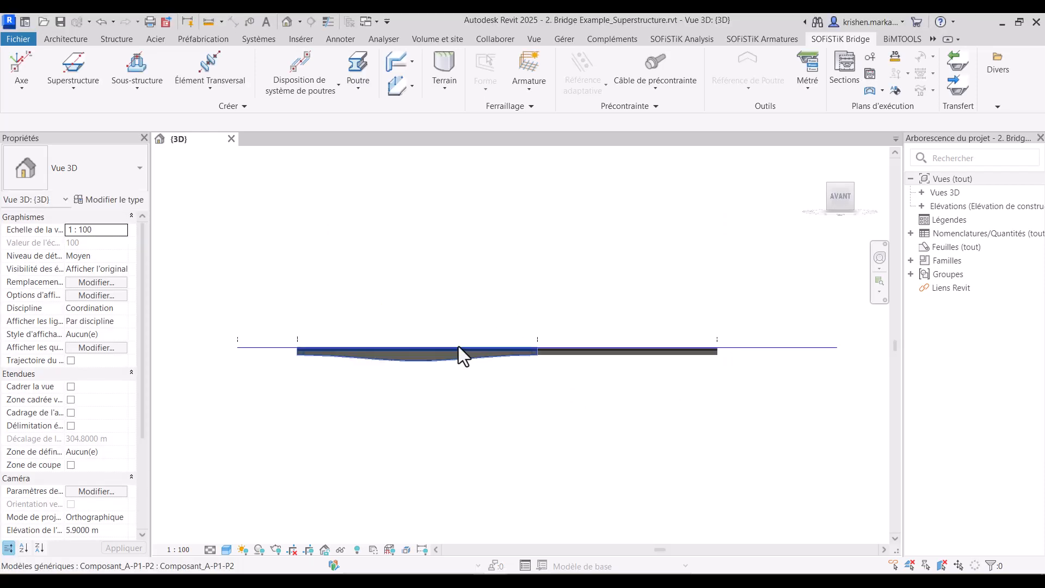
Edit the segment between P2 and P3 so its Height_Total also varies with the Hauteur variable, and return to an isometric view
{"action": "scroll", "coordinate": [458, 346], "scroll_direction": "up", "scroll_amount": 3}
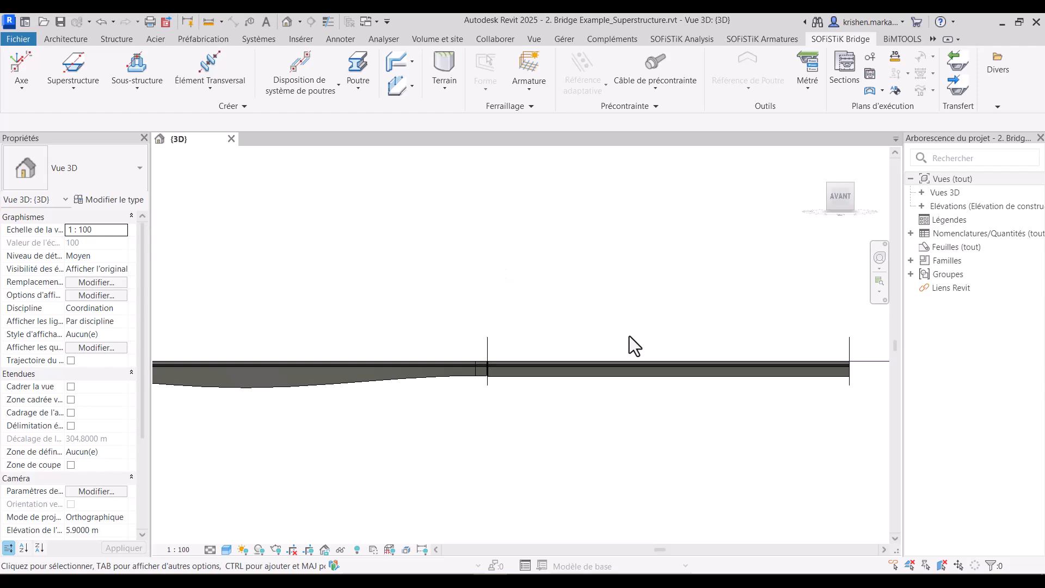
{"action": "left_click", "coordinate": [640, 375]}
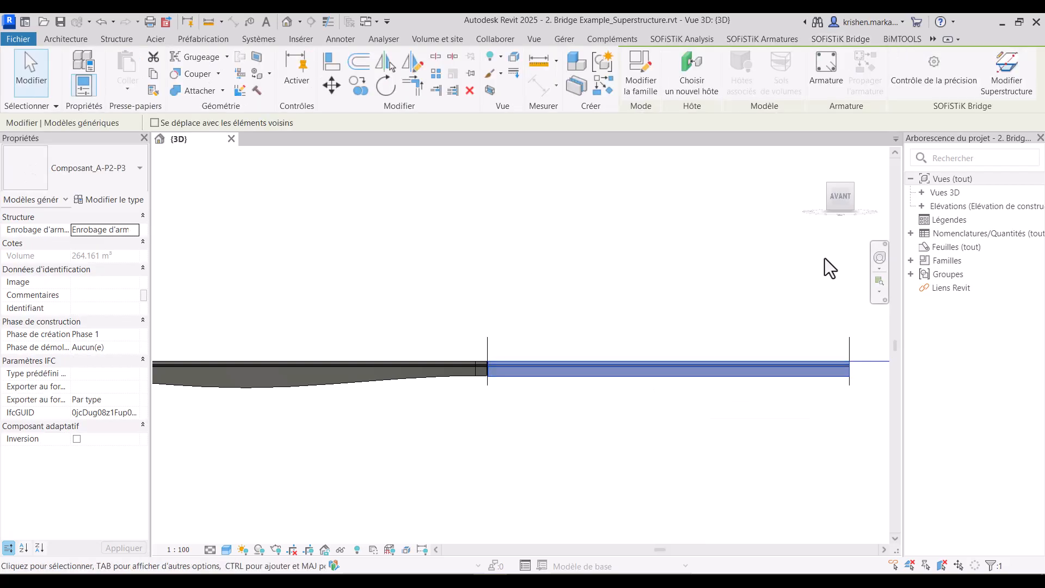
{"action": "left_click", "coordinate": [1006, 76]}
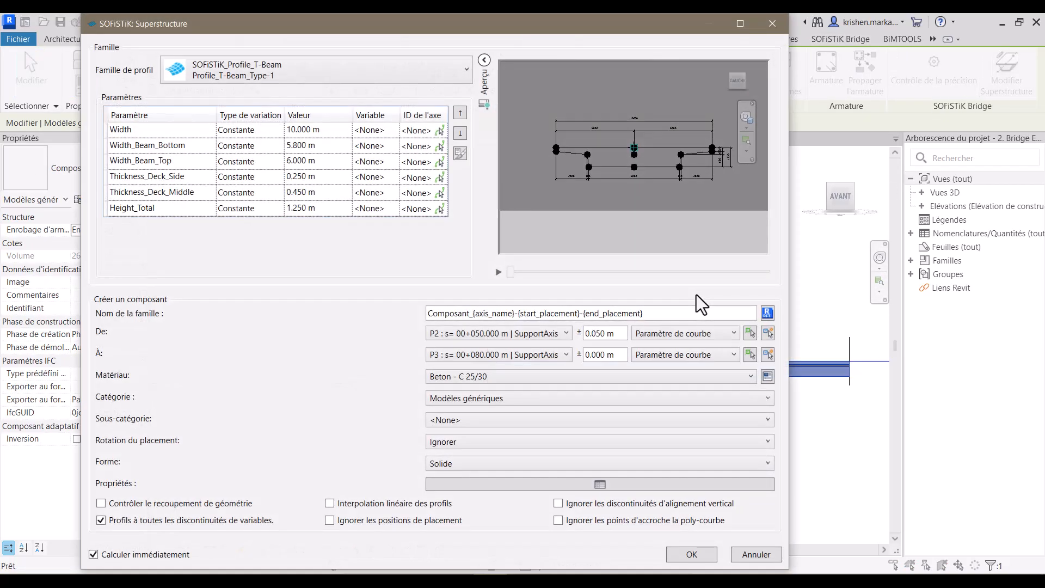
{"action": "left_click", "coordinate": [247, 210]}
{"action": "left_click", "coordinate": [247, 210]}
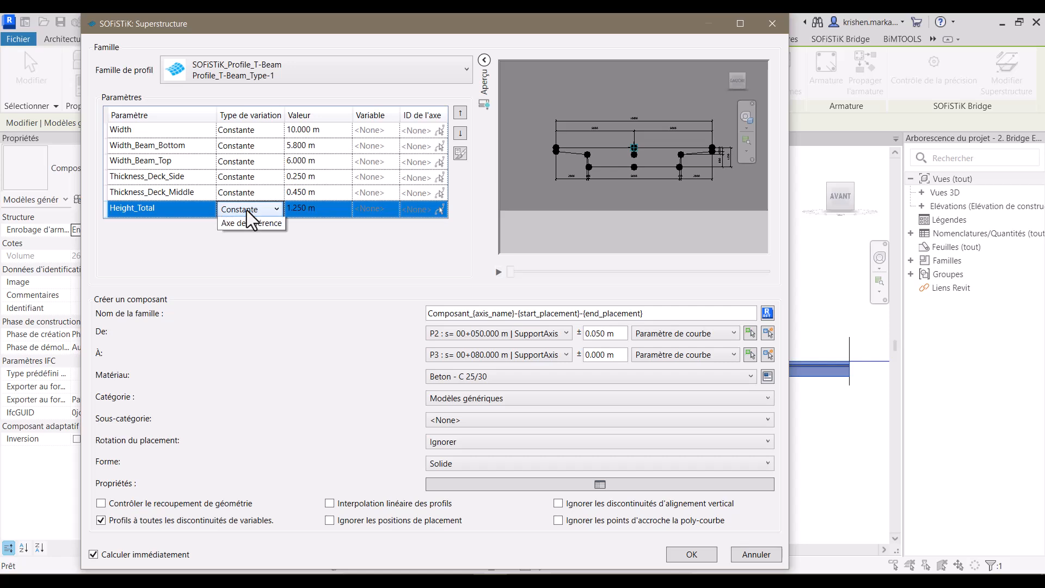
{"action": "left_click", "coordinate": [265, 235]}
{"action": "left_click", "coordinate": [387, 213]}
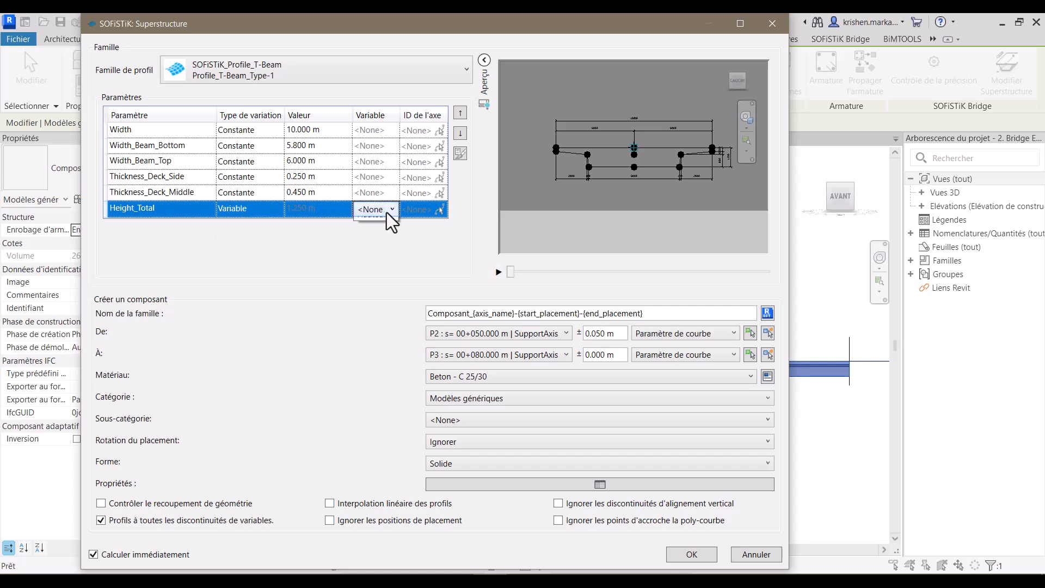
{"action": "left_click", "coordinate": [389, 240]}
{"action": "left_click", "coordinate": [691, 554]}
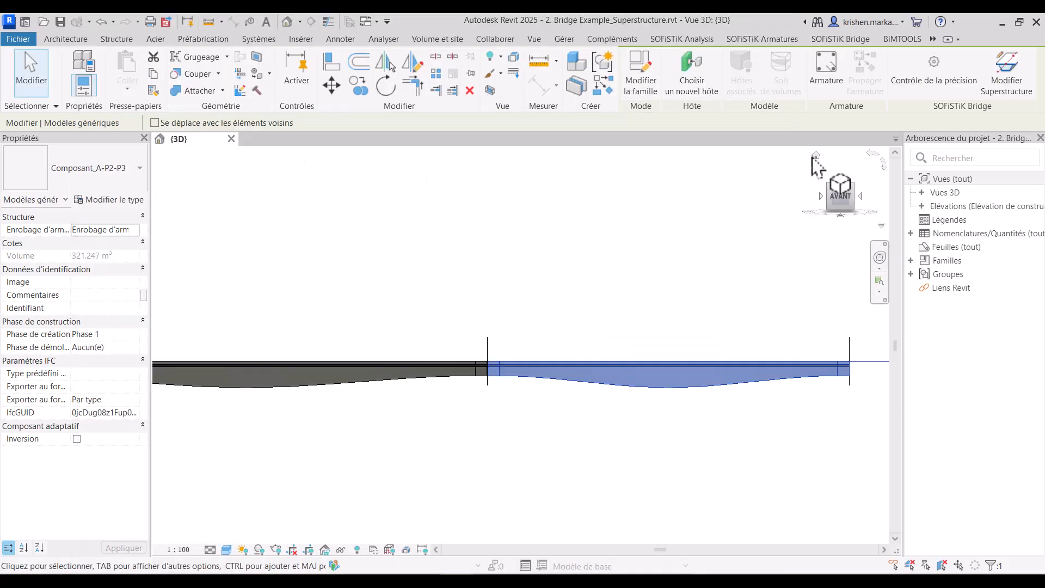
{"action": "left_click", "coordinate": [814, 156]}
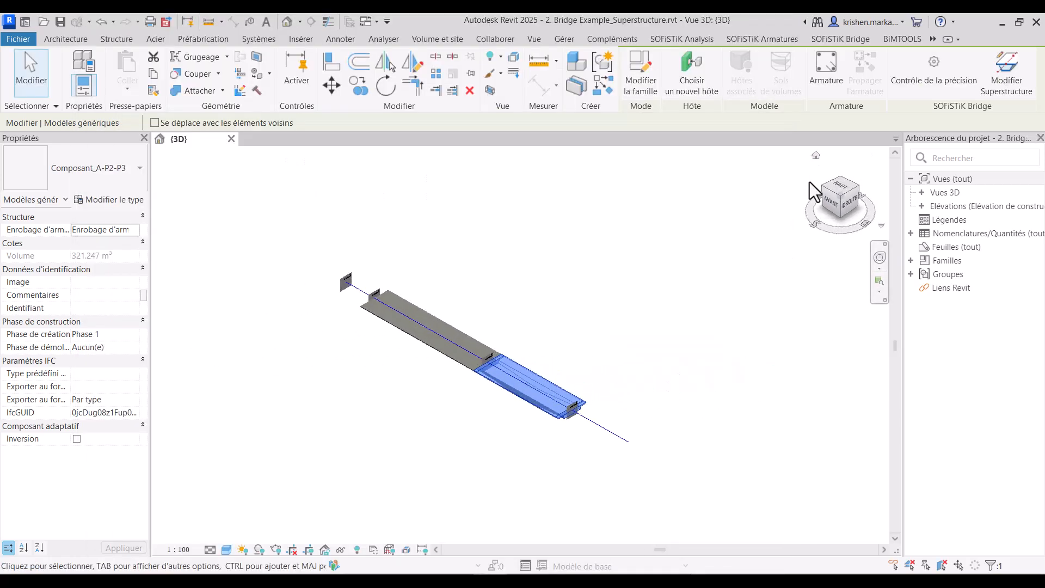
{"action": "left_click", "coordinate": [848, 194]}
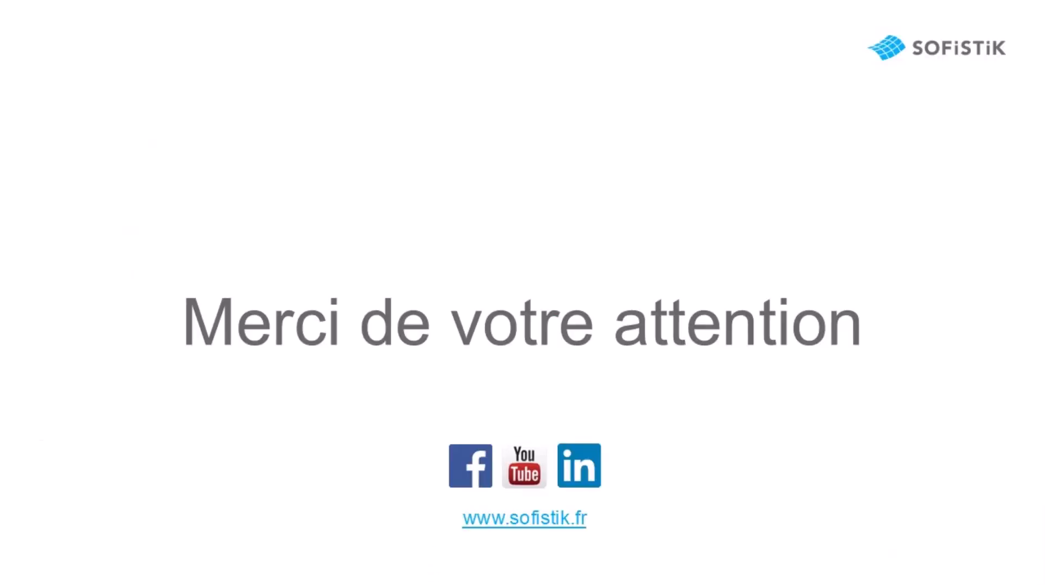